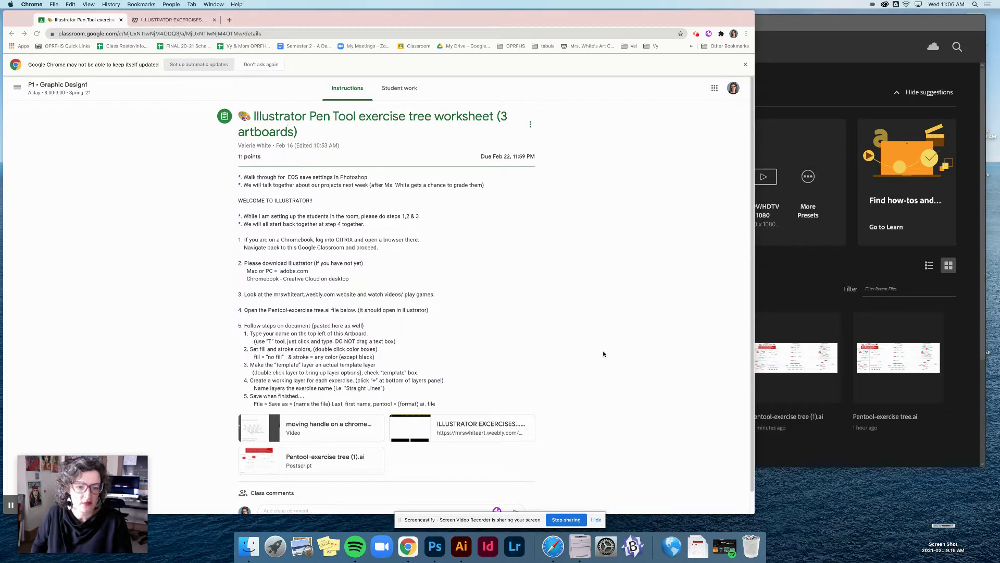
Step: Widen the Chrome window showing the Pen Tool exercise tree worksheet assignment
{"action": "left_click_drag", "start_coordinate": [753, 514], "coordinate": [911, 513]}
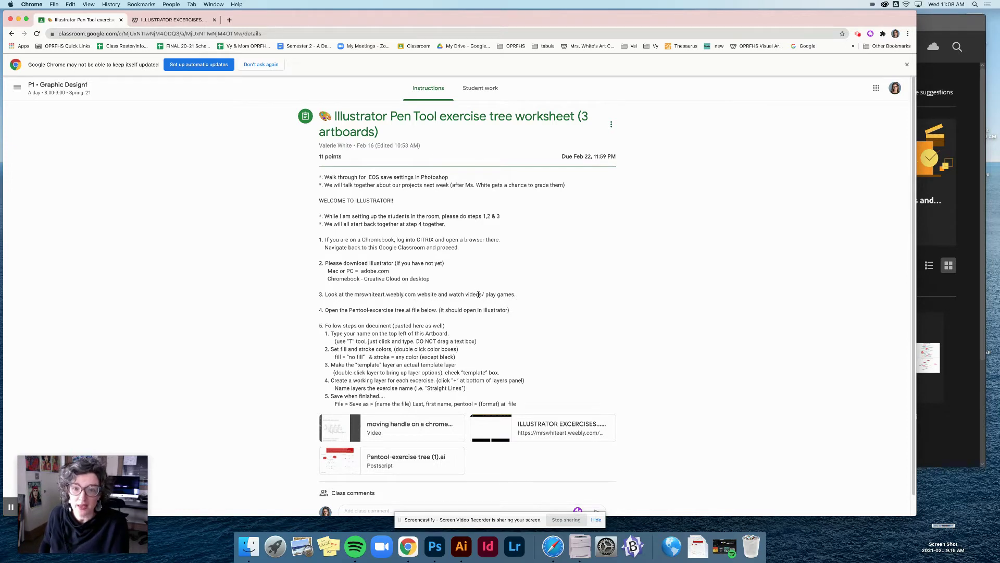
Step: Open the mrswhiteart Illustrator Exercises site in a new tab and scroll to its Exercises/Templates section
{"action": "left_click", "coordinate": [547, 427]}
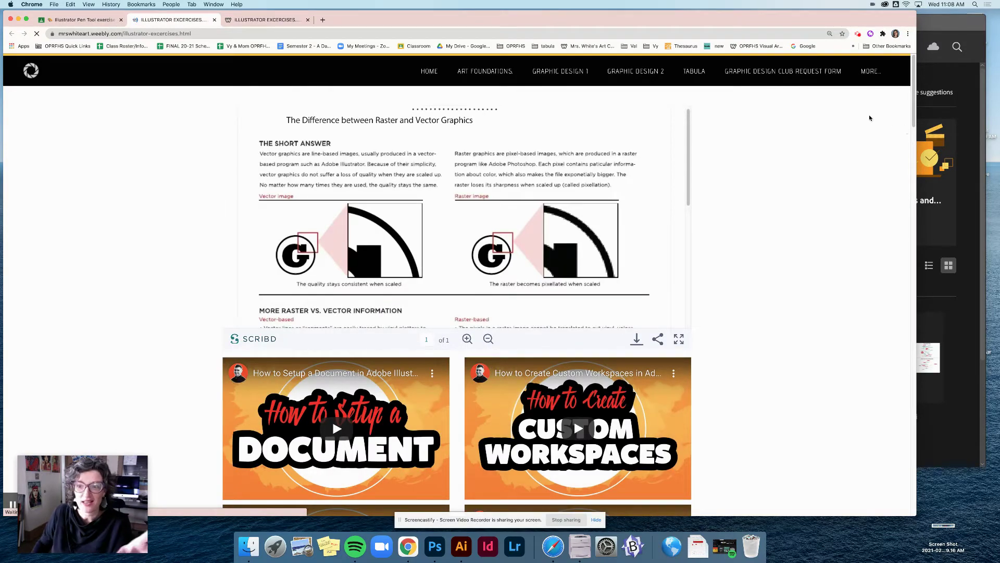
{"action": "left_click_drag", "start_coordinate": [688, 152], "coordinate": [700, 277]}
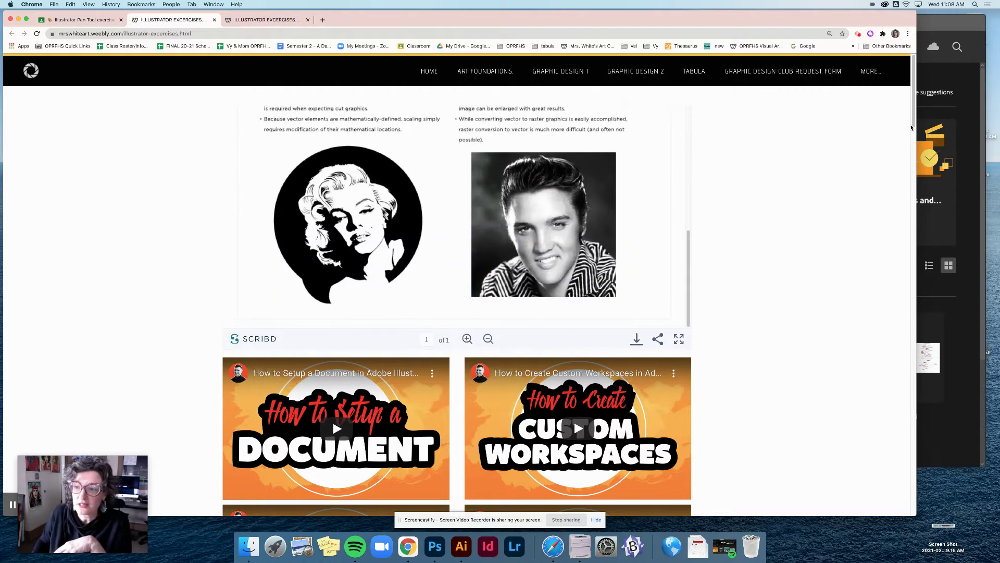
{"action": "left_click_drag", "start_coordinate": [911, 127], "coordinate": [915, 180]}
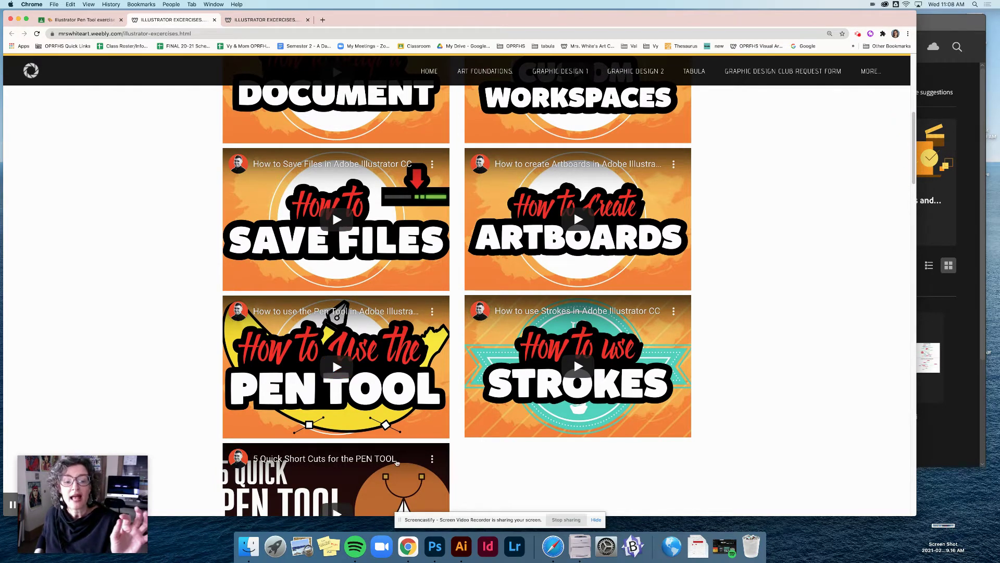
{"action": "scroll", "coordinate": [908, 179], "scroll_direction": "down", "scroll_amount": 5}
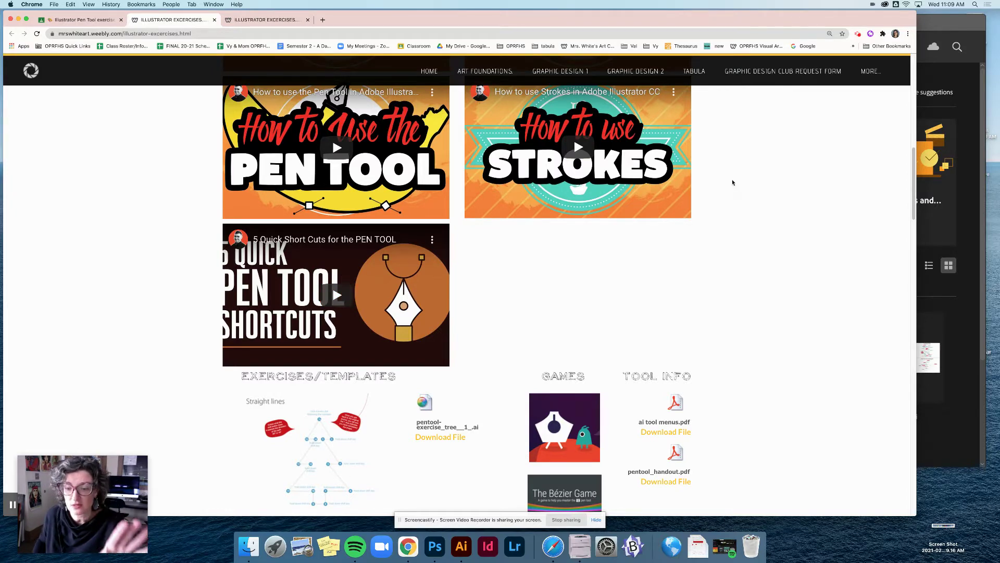
{"action": "left_click_drag", "start_coordinate": [913, 205], "coordinate": [921, 249]}
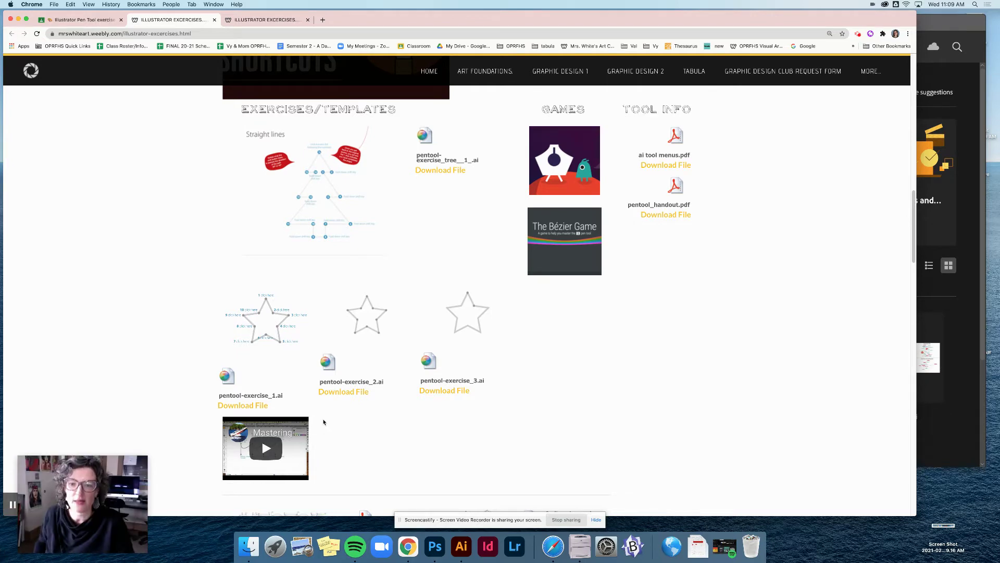
{"action": "left_click", "coordinate": [577, 172]}
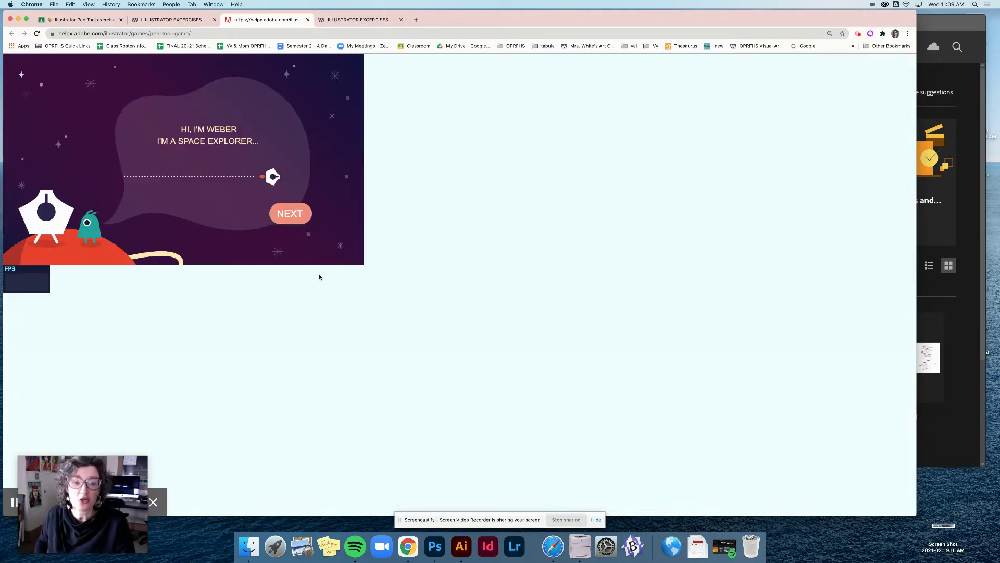
{"action": "key", "text": "super+equal"}
{"action": "key", "text": "super+equal"}
{"action": "key", "text": "super+equal"}
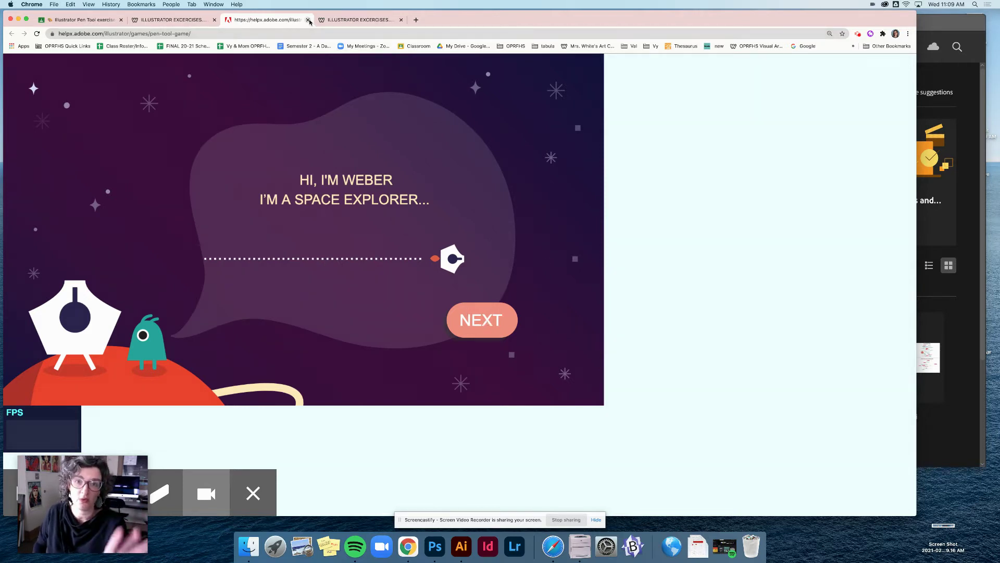
{"action": "left_click", "coordinate": [310, 21]}
{"action": "left_click", "coordinate": [292, 20]}
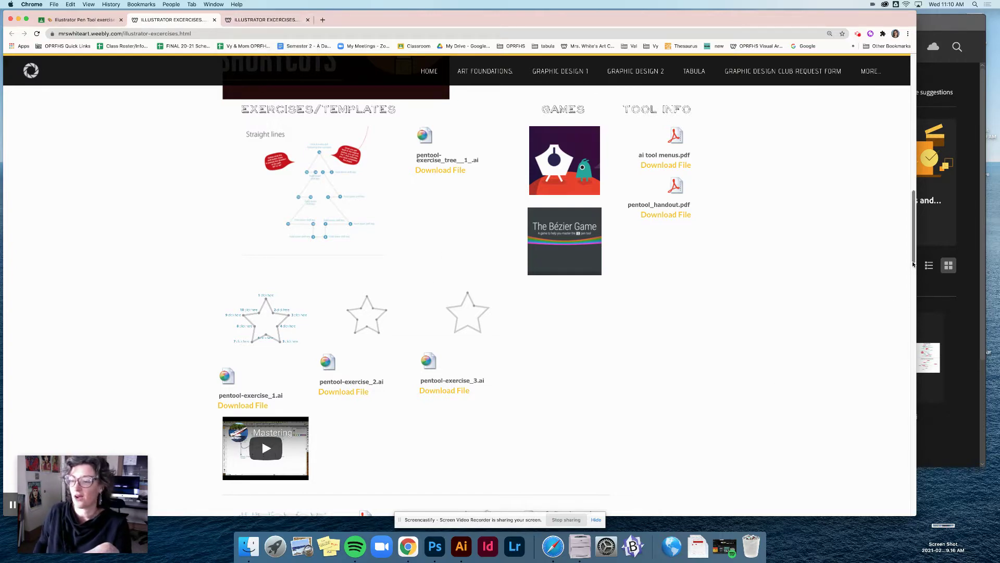
Step: Close the duplicate ILLUSTRATOR EXCERCISES tab, returning to the Classroom assignment
{"action": "scroll", "coordinate": [909, 254], "scroll_direction": "up", "scroll_amount": 1}
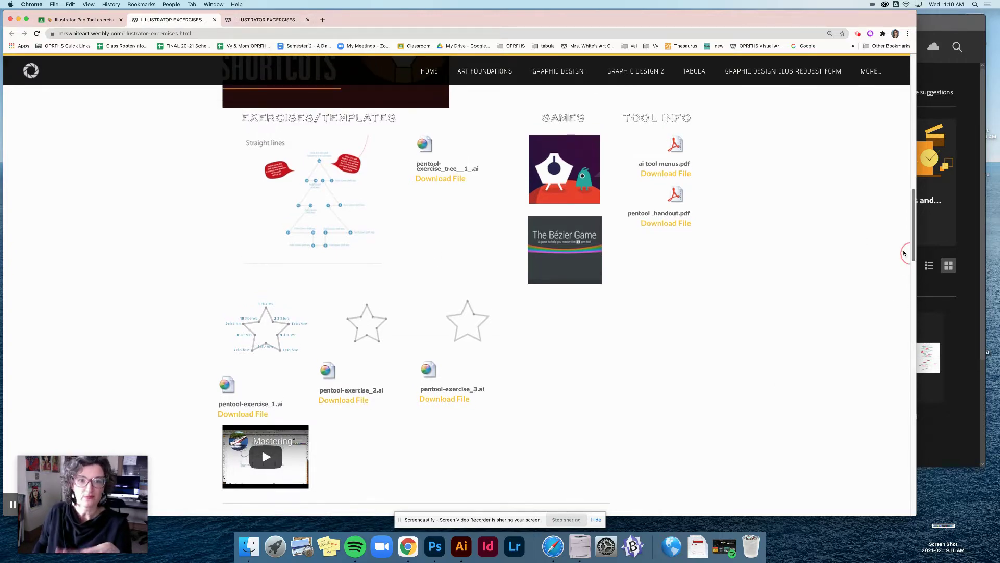
{"action": "left_click", "coordinate": [263, 19]}
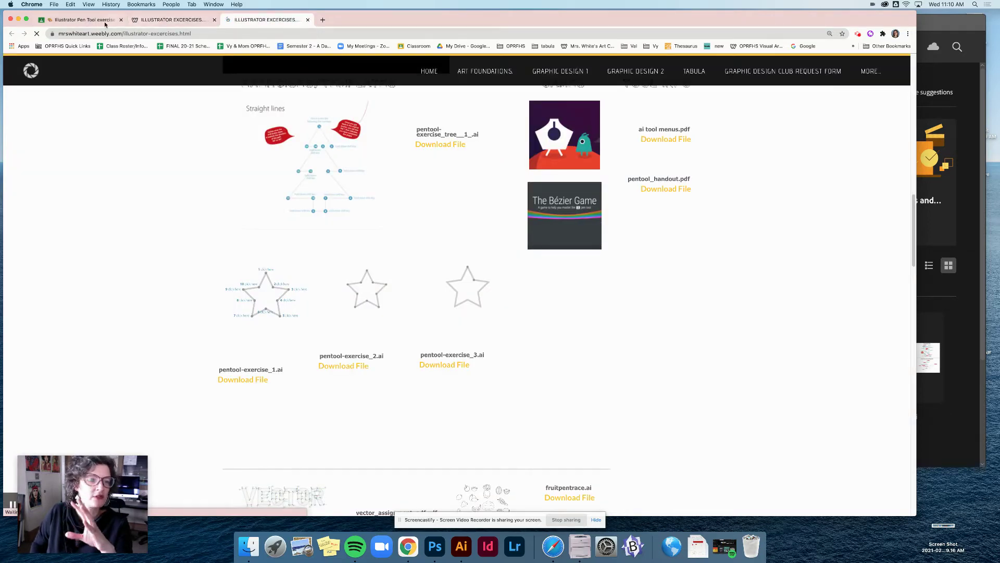
{"action": "key", "text": "super+w"}
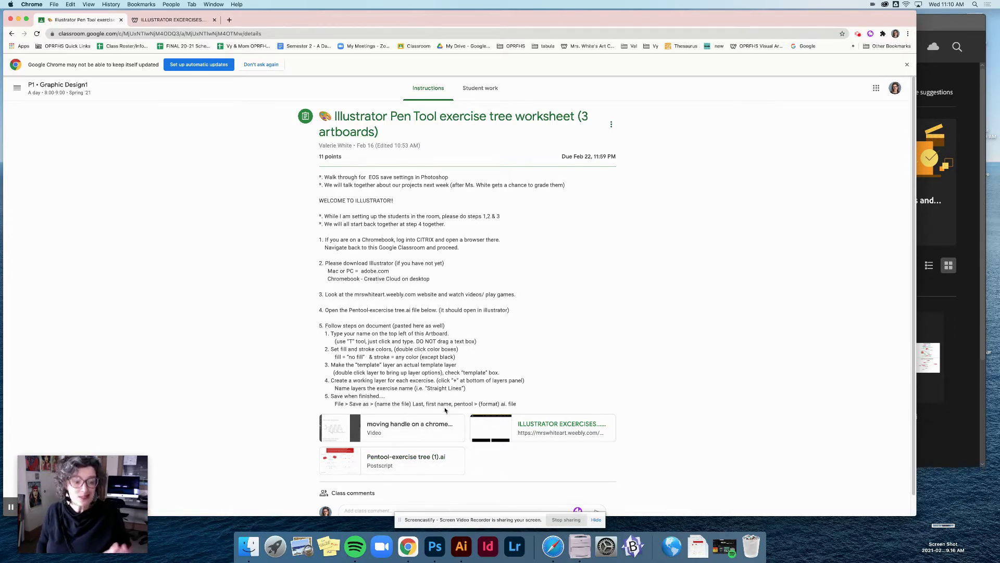
Step: Open the Pentool-exercise tree (1).ai attachment in its own Google Drive window
{"action": "left_click", "coordinate": [387, 461]}
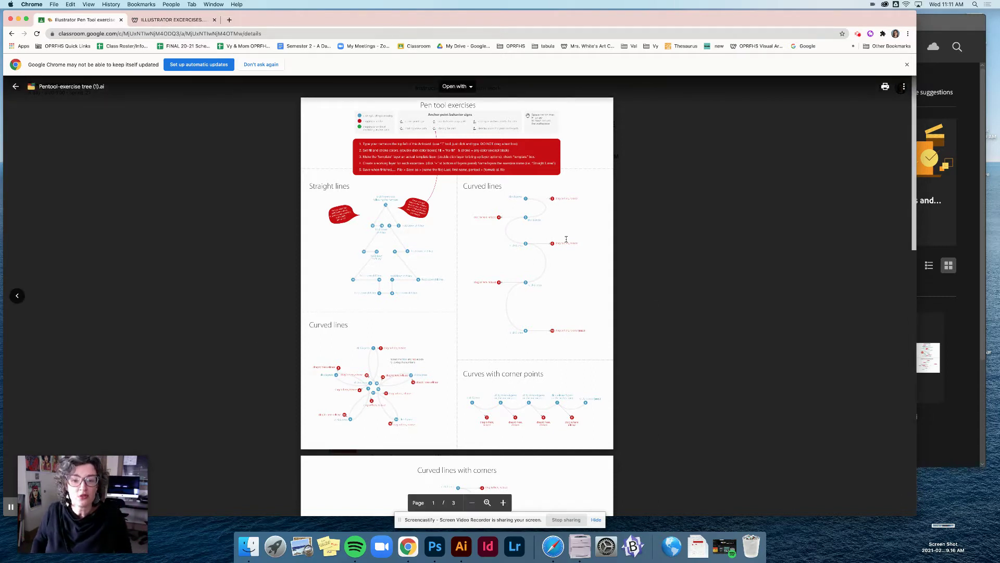
{"action": "left_click", "coordinate": [903, 87]}
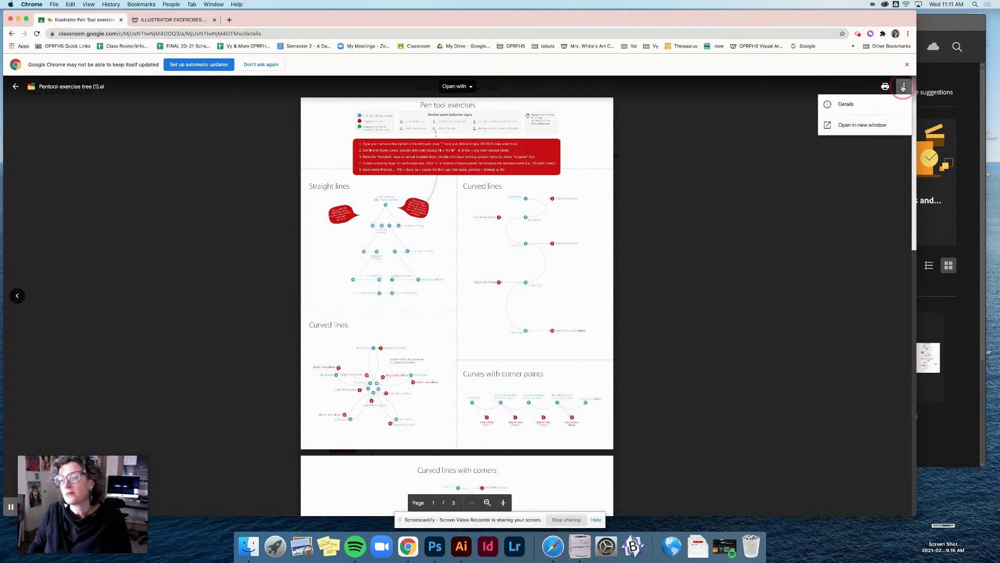
{"action": "left_click", "coordinate": [863, 126]}
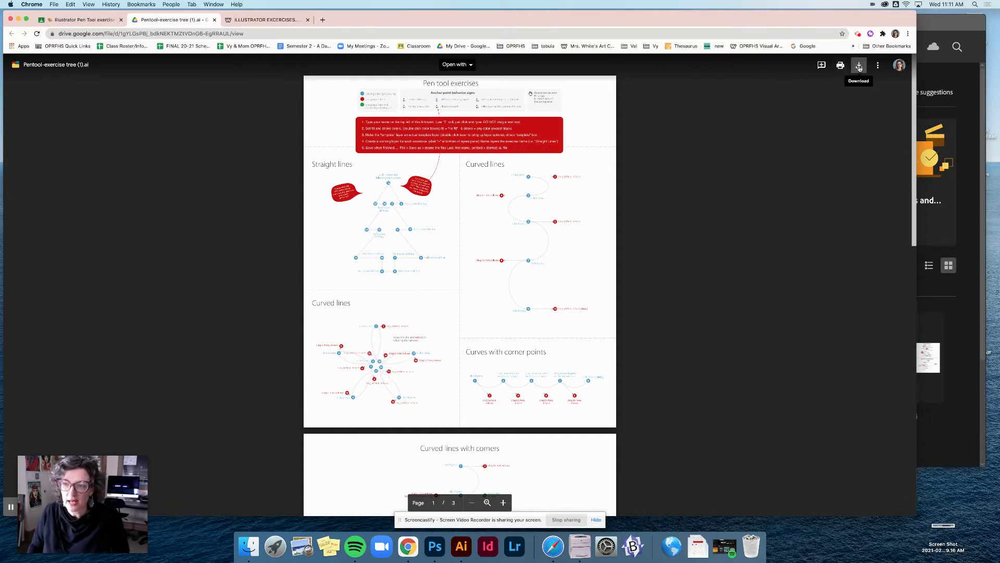
Step: Download the worksheet from Google Drive and open the downloaded file in Illustrator
{"action": "left_click", "coordinate": [859, 66]}
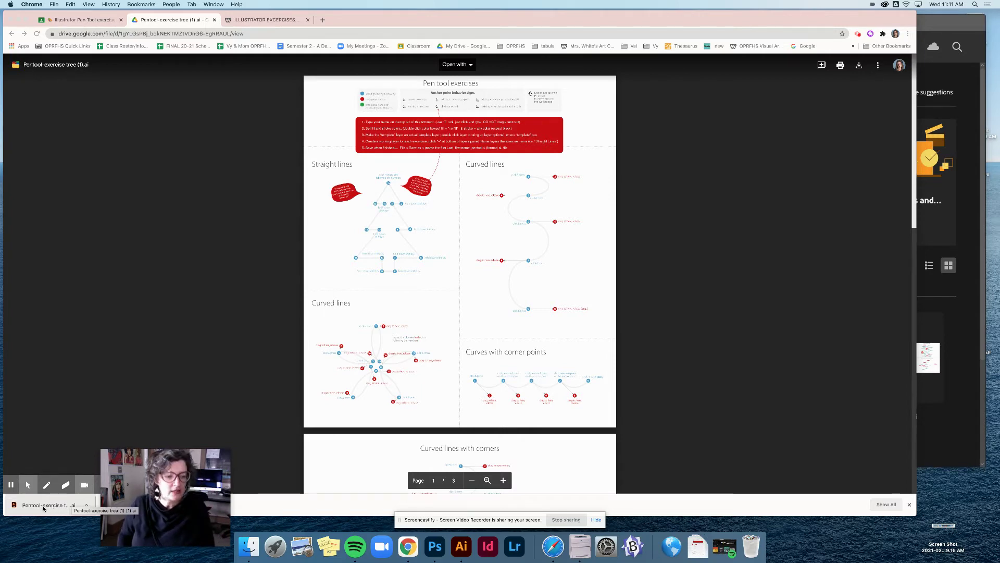
{"action": "left_click", "coordinate": [43, 506]}
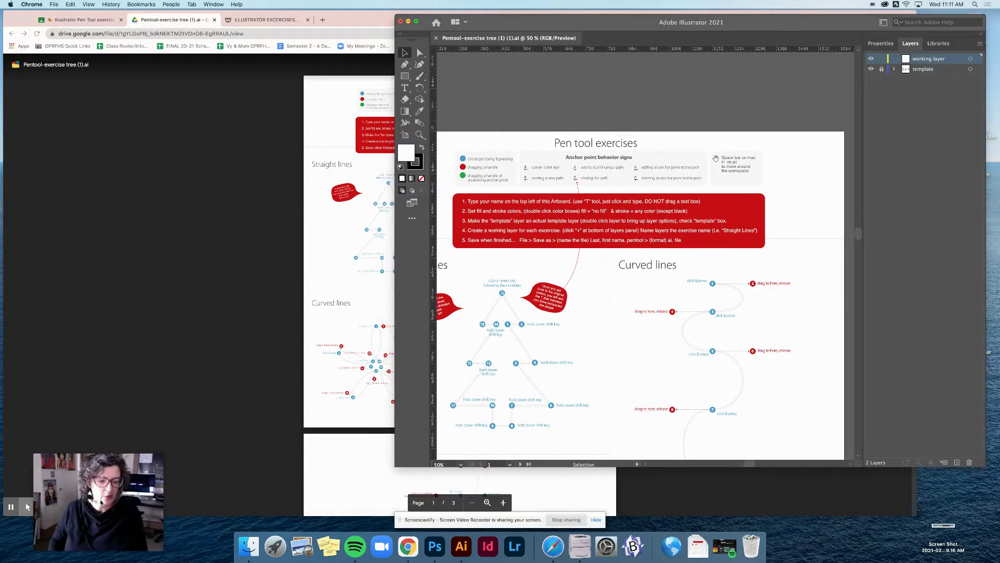
Step: Move the Illustrator window to the left edge and enlarge it across the screen
{"action": "left_click", "coordinate": [485, 22]}
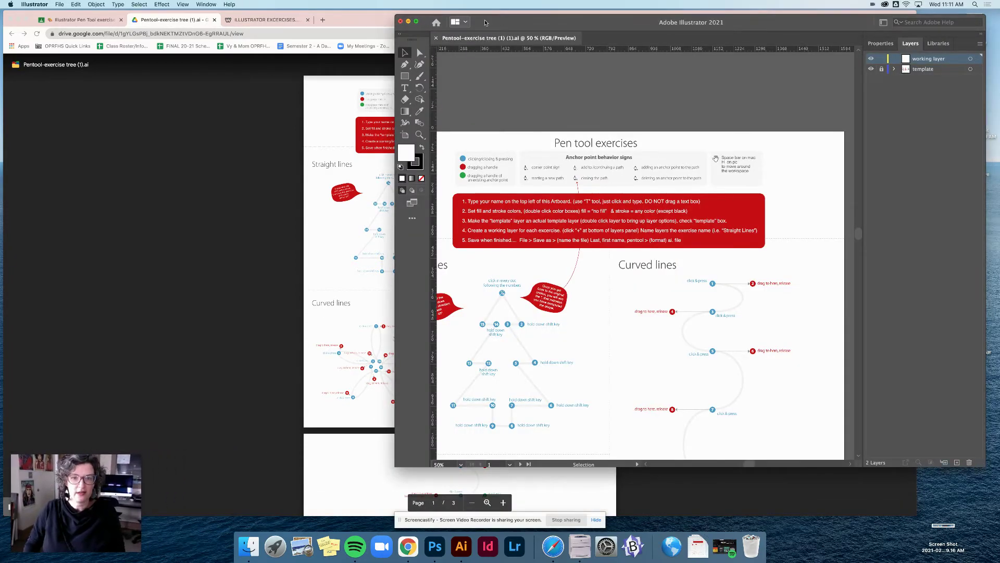
{"action": "left_click_drag", "start_coordinate": [485, 21], "coordinate": [133, 27]}
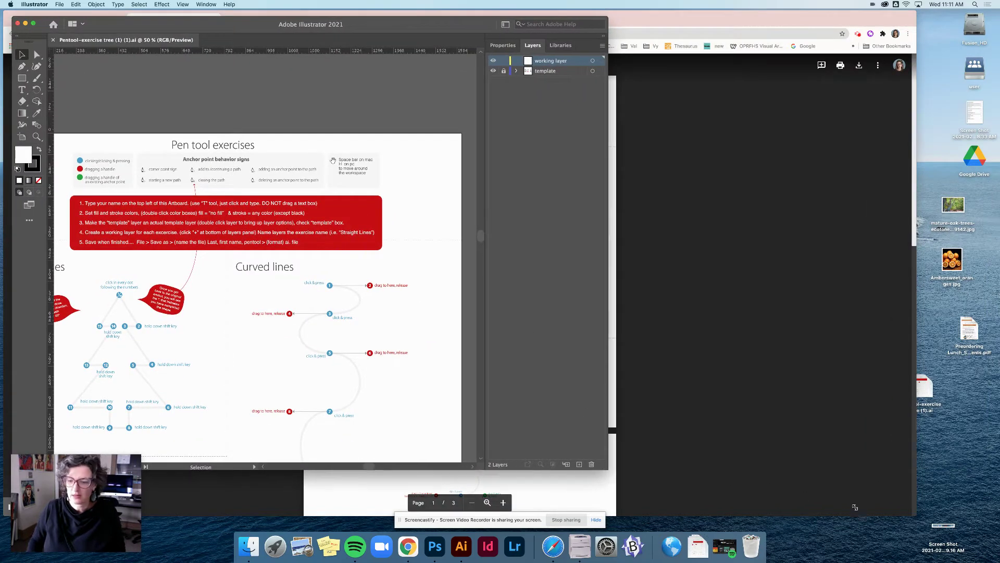
{"action": "left_click_drag", "start_coordinate": [855, 507], "coordinate": [999, 513]}
Step: Pan the canvas so both worksheet artboards sit side by side in view
{"action": "left_click_drag", "start_coordinate": [409, 22], "coordinate": [402, 15]}
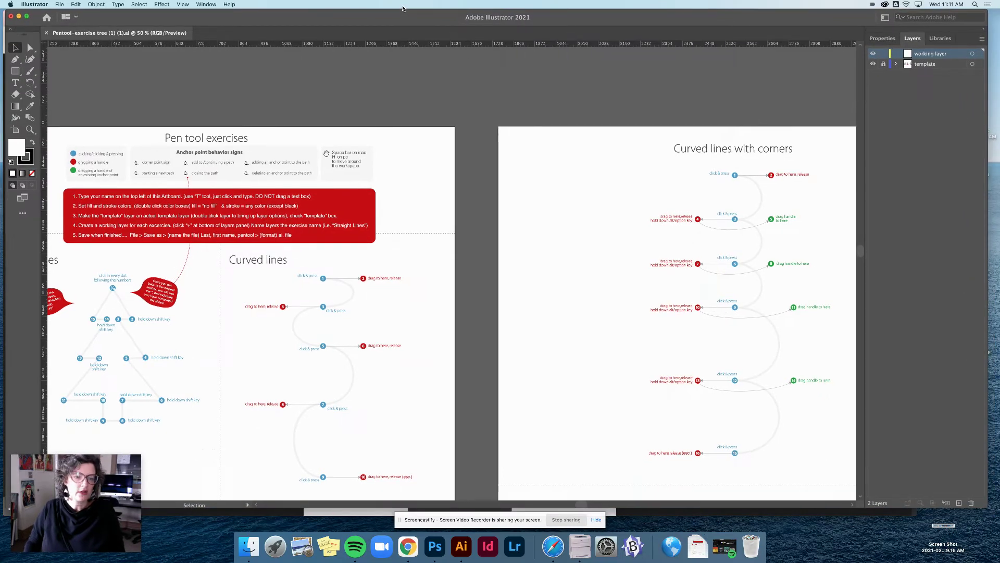
{"action": "left_click_drag", "start_coordinate": [378, 284], "coordinate": [419, 283]}
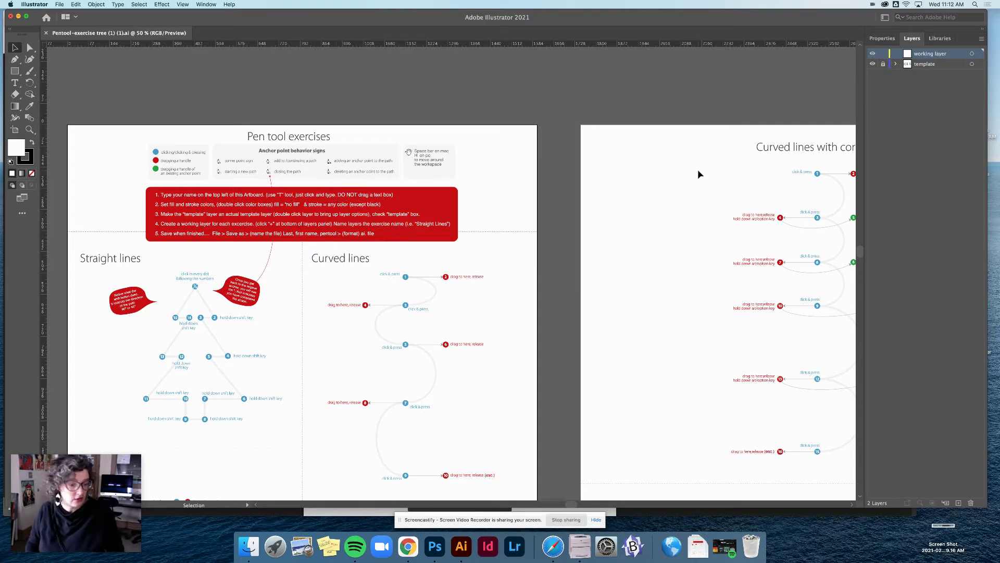
{"action": "key", "text": "space"}
{"action": "left_click_drag", "start_coordinate": [489, 248], "coordinate": [551, 202]}
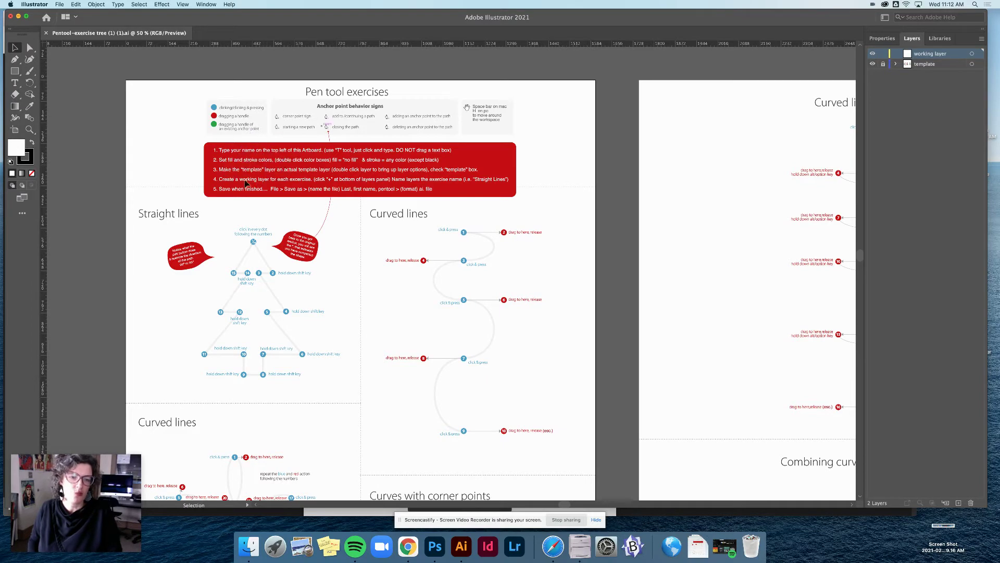
{"action": "key", "text": "space"}
{"action": "scroll", "coordinate": [476, 359], "scroll_direction": "right", "scroll_amount": 15}
{"action": "scroll", "coordinate": [476, 358], "scroll_direction": "down", "scroll_amount": 3}
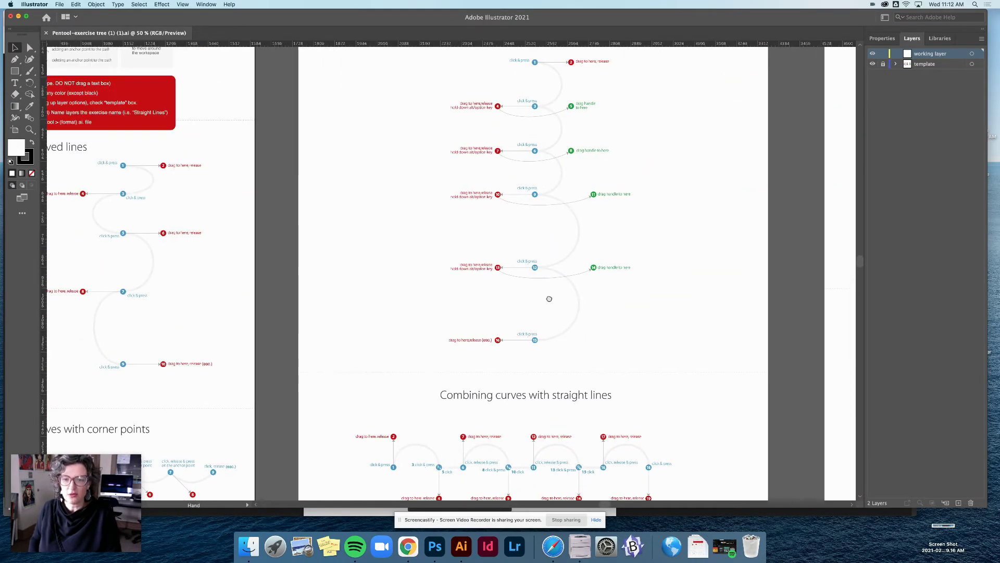
{"action": "scroll", "coordinate": [547, 295], "scroll_direction": "right", "scroll_amount": 12}
{"action": "scroll", "coordinate": [547, 295], "scroll_direction": "up", "scroll_amount": 1}
{"action": "scroll", "coordinate": [652, 289], "scroll_direction": "right", "scroll_amount": 10}
{"action": "scroll", "coordinate": [651, 289], "scroll_direction": "up", "scroll_amount": 1}
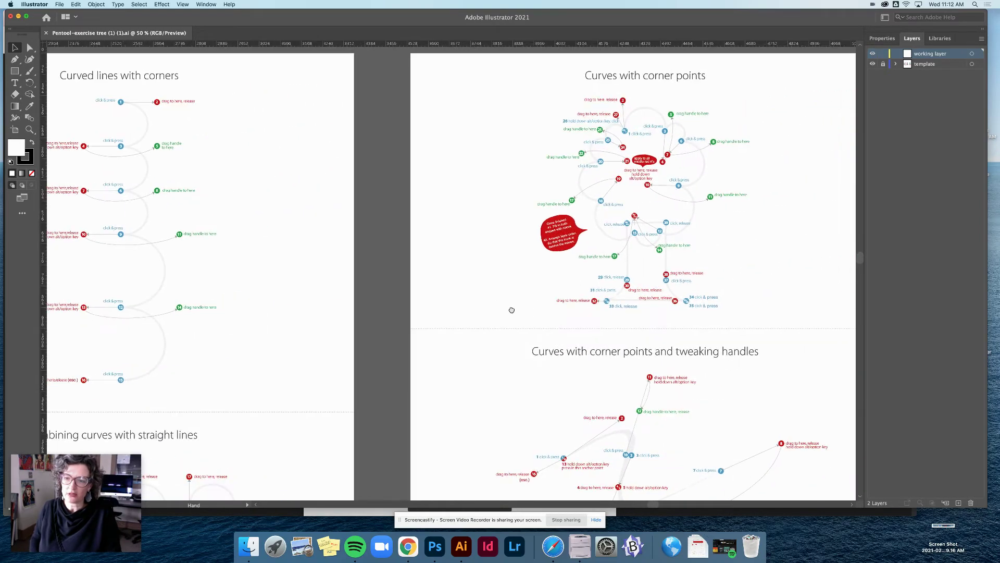
{"action": "scroll", "coordinate": [568, 242], "scroll_direction": "down", "scroll_amount": 4}
{"action": "scroll", "coordinate": [568, 242], "scroll_direction": "right", "scroll_amount": 6}
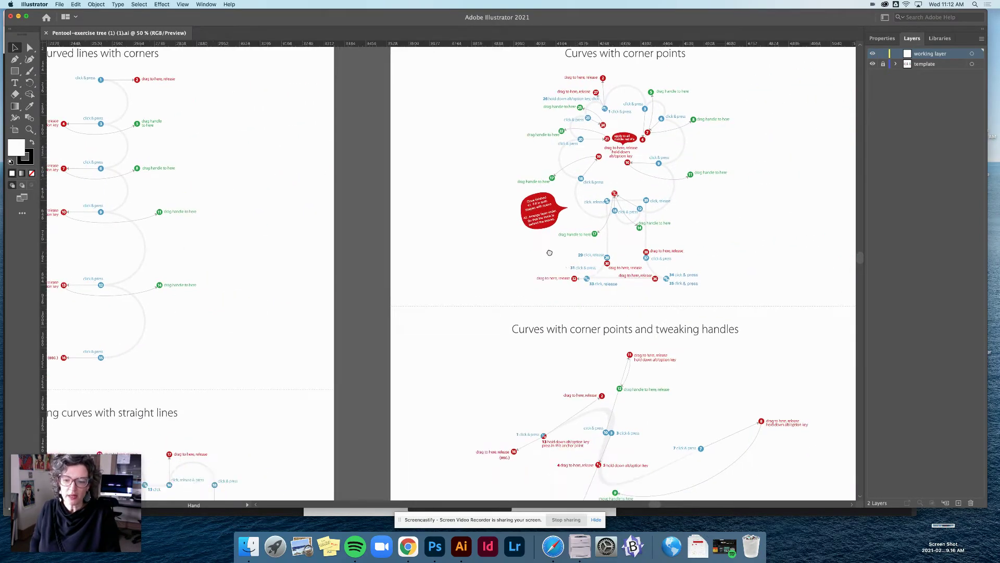
{"action": "scroll", "coordinate": [567, 242], "scroll_direction": "left", "scroll_amount": 14}
{"action": "scroll", "coordinate": [568, 242], "scroll_direction": "up", "scroll_amount": 4}
{"action": "scroll", "coordinate": [573, 312], "scroll_direction": "left", "scroll_amount": 20}
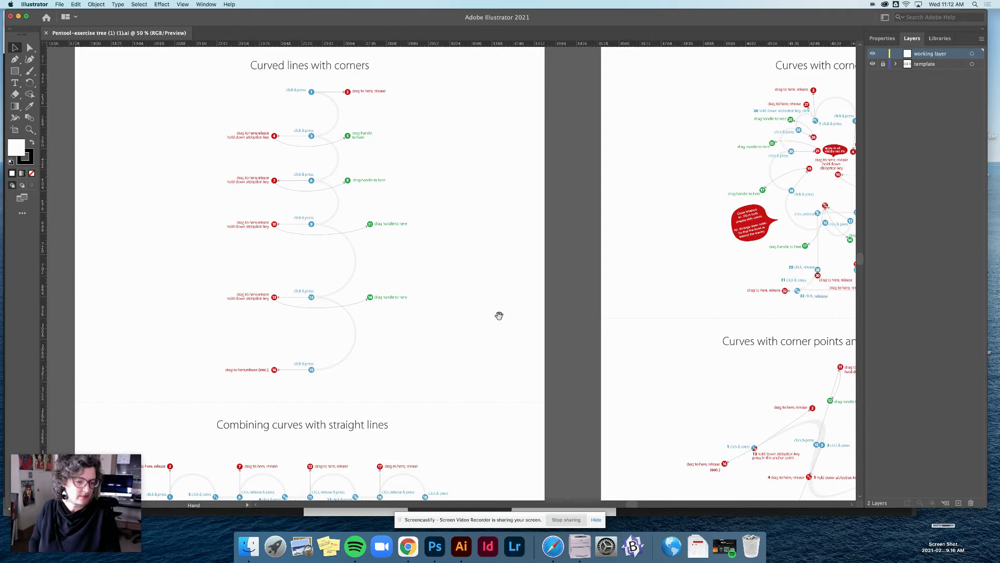
{"action": "scroll", "coordinate": [573, 312], "scroll_direction": "up", "scroll_amount": 4}
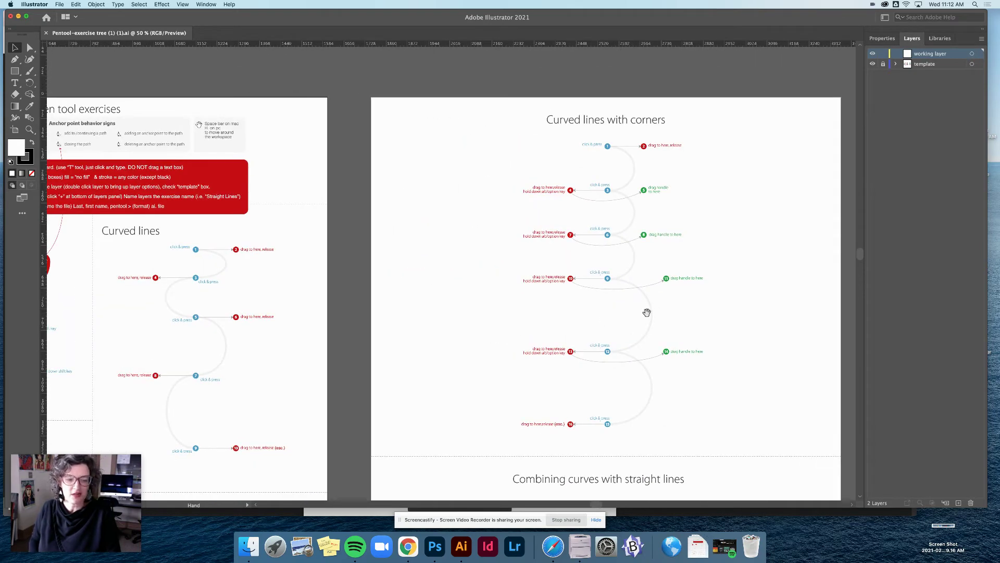
{"action": "scroll", "coordinate": [647, 312], "scroll_direction": "left", "scroll_amount": 10}
{"action": "scroll", "coordinate": [648, 312], "scroll_direction": "up", "scroll_amount": 1}
{"action": "scroll", "coordinate": [573, 325], "scroll_direction": "left", "scroll_amount": 14}
{"action": "scroll", "coordinate": [573, 325], "scroll_direction": "down", "scroll_amount": 2}
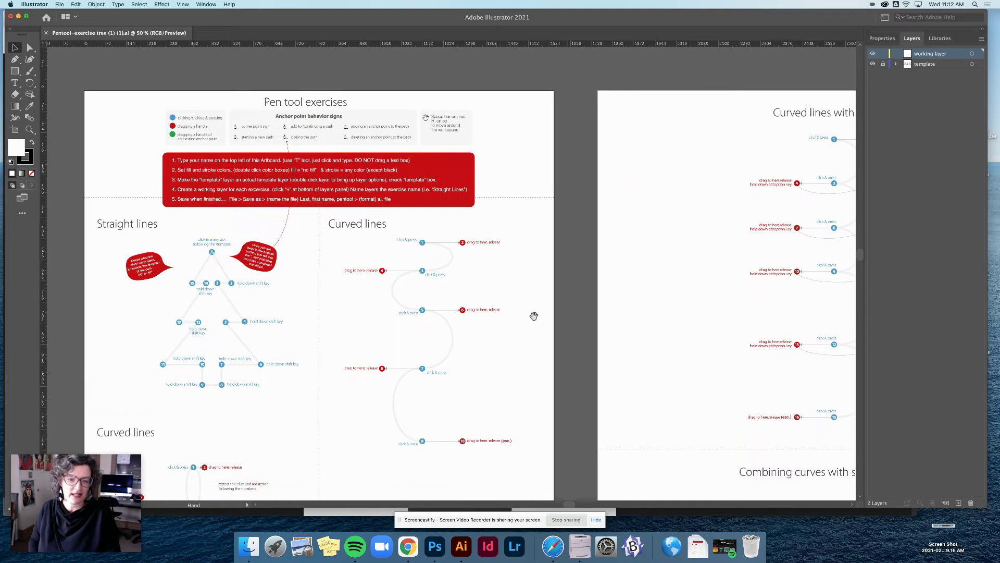
{"action": "scroll", "coordinate": [384, 307], "scroll_direction": "left", "scroll_amount": 8}
{"action": "scroll", "coordinate": [384, 307], "scroll_direction": "down", "scroll_amount": 4}
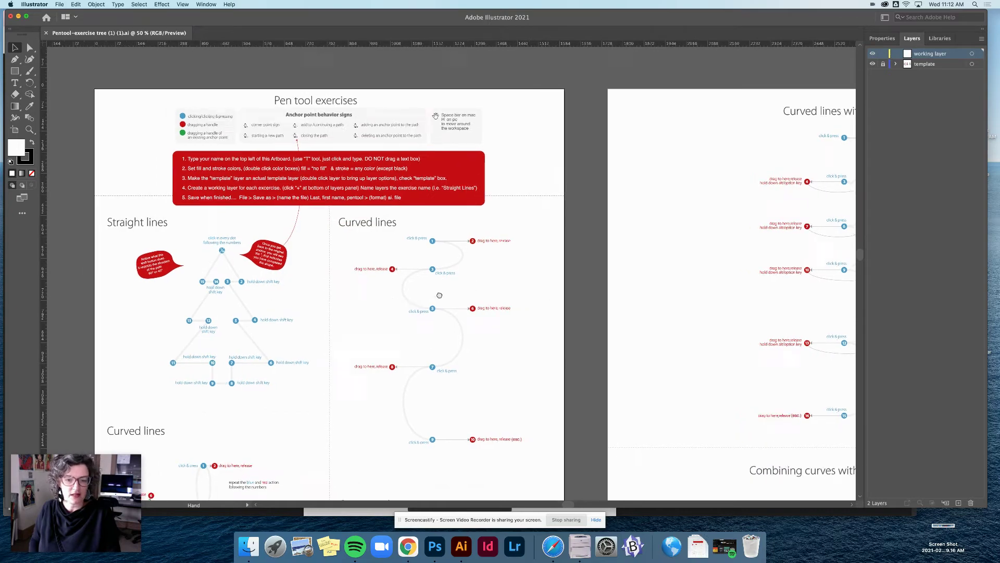
{"action": "scroll", "coordinate": [421, 274], "scroll_direction": "left", "scroll_amount": 3}
{"action": "scroll", "coordinate": [420, 274], "scroll_direction": "up", "scroll_amount": 2}
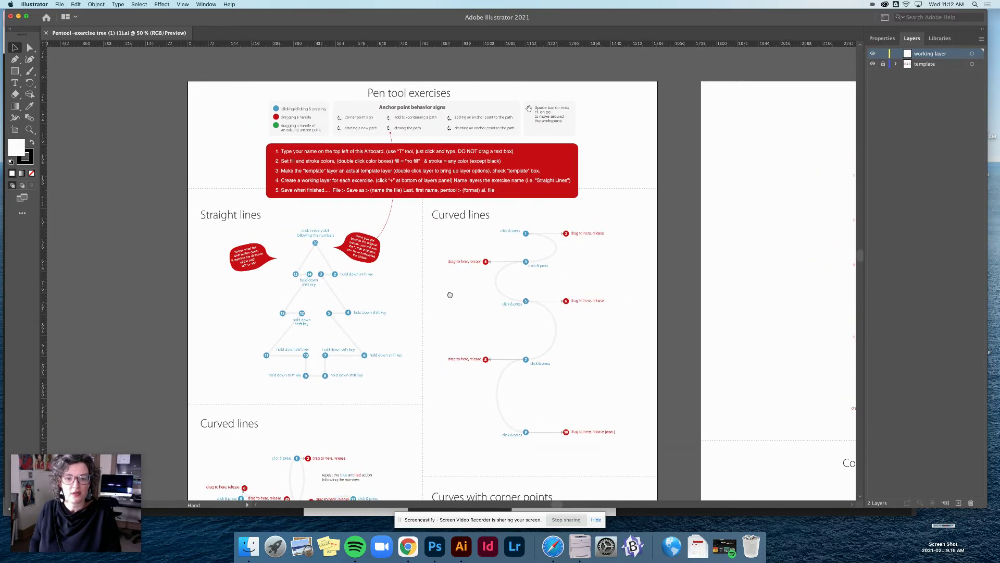
{"action": "scroll", "coordinate": [433, 274], "scroll_direction": "down", "scroll_amount": 2}
{"action": "scroll", "coordinate": [433, 275], "scroll_direction": "right", "scroll_amount": 4}
{"action": "scroll", "coordinate": [456, 275], "scroll_direction": "up", "scroll_amount": 1}
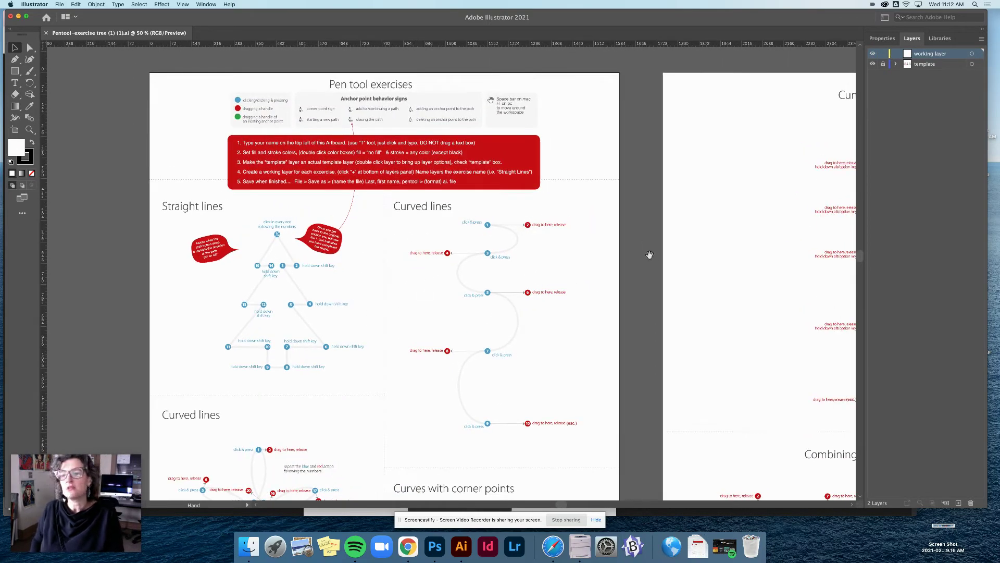
Step: Zoom out to 25%, then zoom in on the red instruction box until it shows at 100%
{"action": "key", "text": "super+minus"}
{"action": "key", "text": "super+minus"}
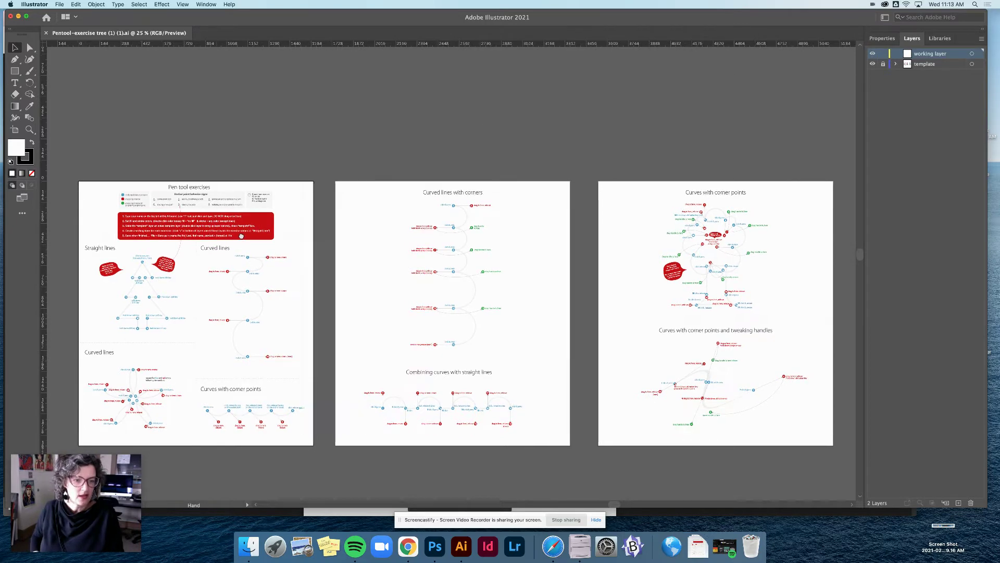
{"action": "scroll", "coordinate": [229, 214], "scroll_direction": "down", "scroll_amount": 3}
{"action": "key", "text": "z"}
{"action": "left_click", "coordinate": [239, 144]}
{"action": "left_click", "coordinate": [466, 302]}
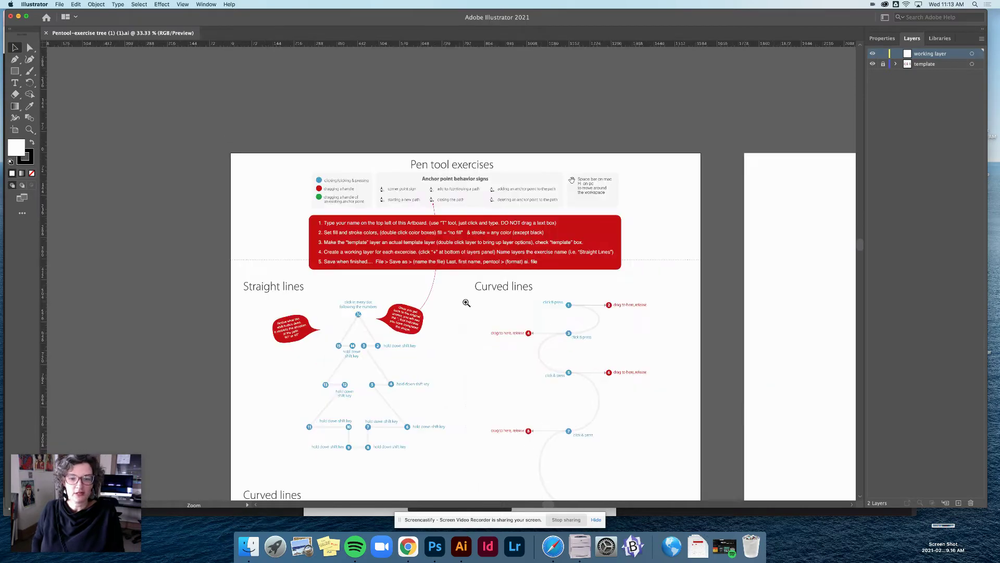
{"action": "left_click", "coordinate": [469, 277]}
{"action": "left_click", "coordinate": [462, 258]}
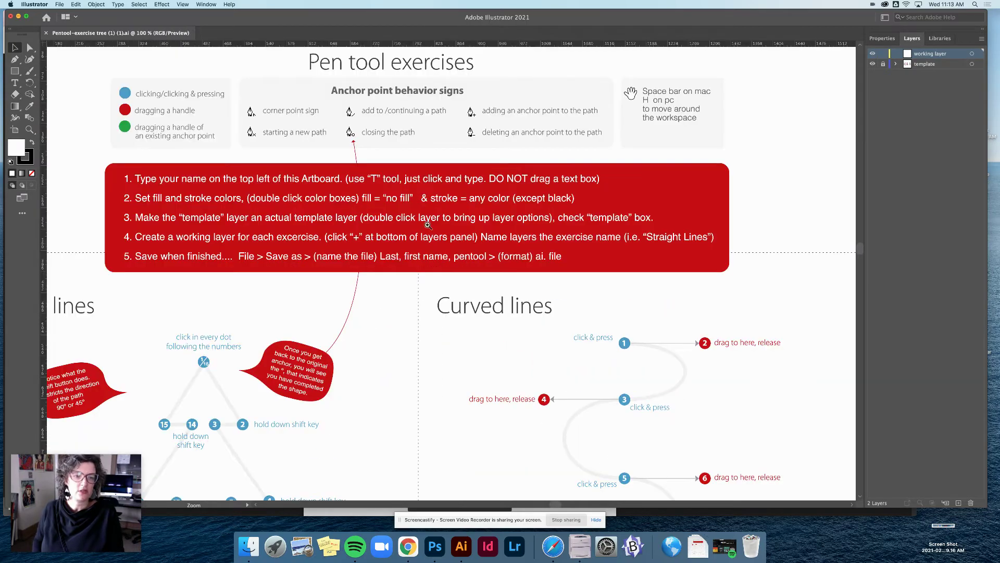
{"action": "key", "text": "v"}
{"action": "scroll", "coordinate": [364, 209], "scroll_direction": "up", "scroll_amount": 2}
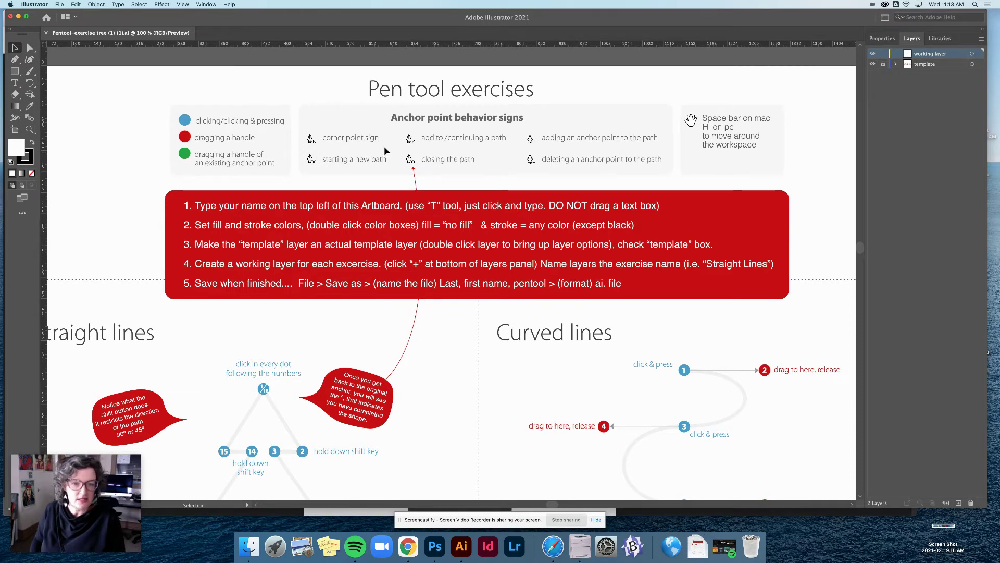
{"action": "left_click_drag", "start_coordinate": [604, 172], "coordinate": [531, 165]}
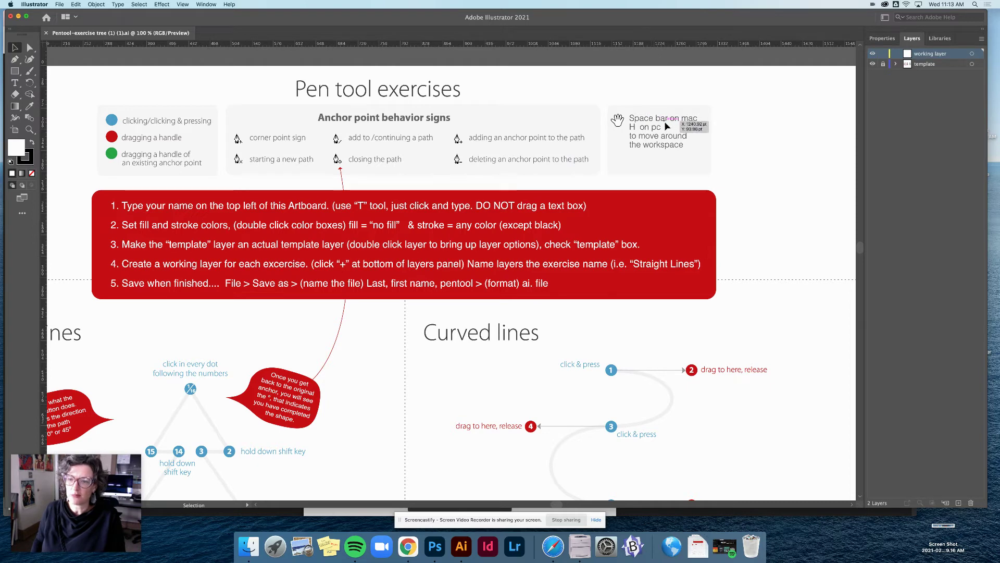
{"action": "key", "text": "space"}
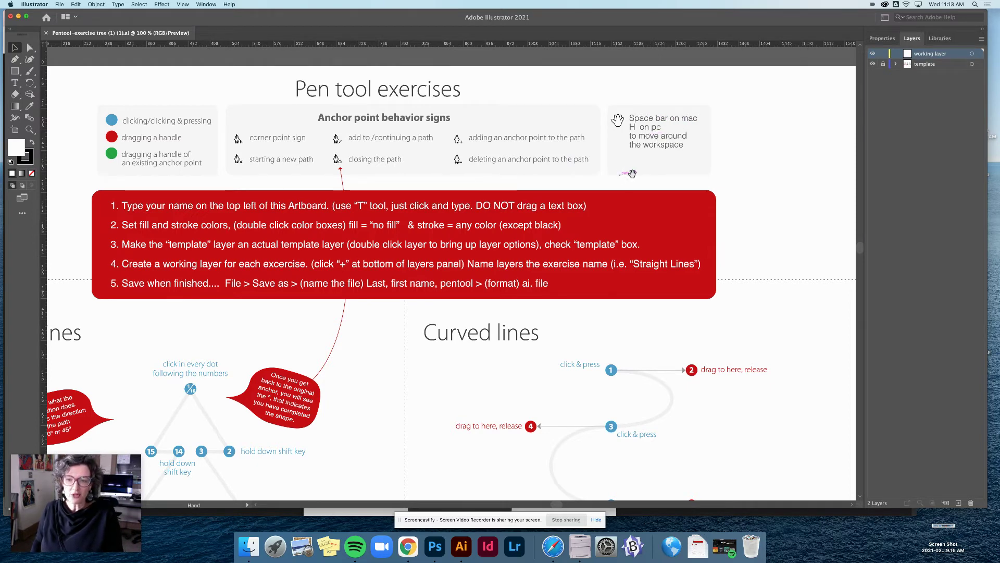
{"action": "key", "text": "space"}
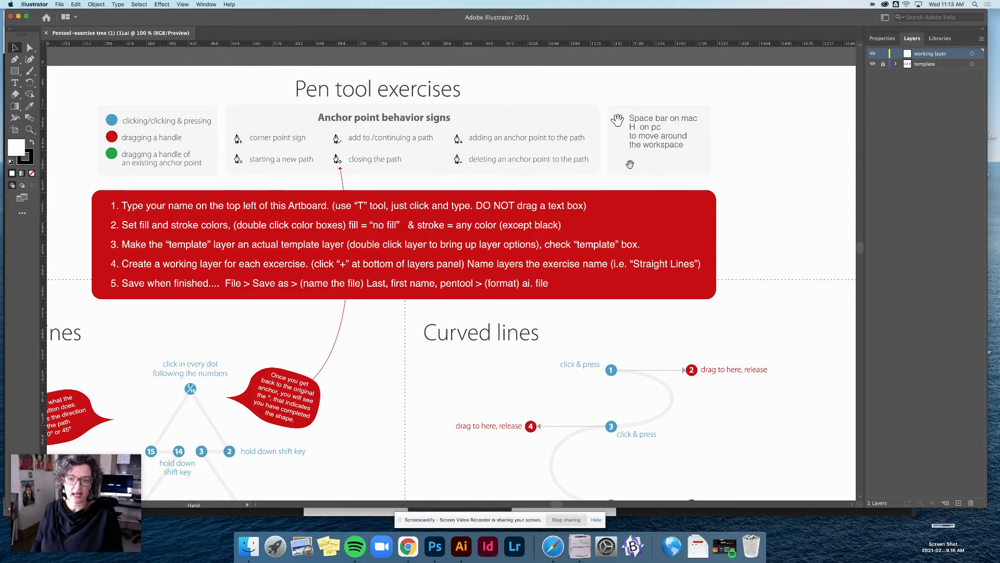
{"action": "left_click_drag", "start_coordinate": [631, 164], "coordinate": [658, 193]}
{"action": "left_click_drag", "start_coordinate": [534, 210], "coordinate": [570, 204]}
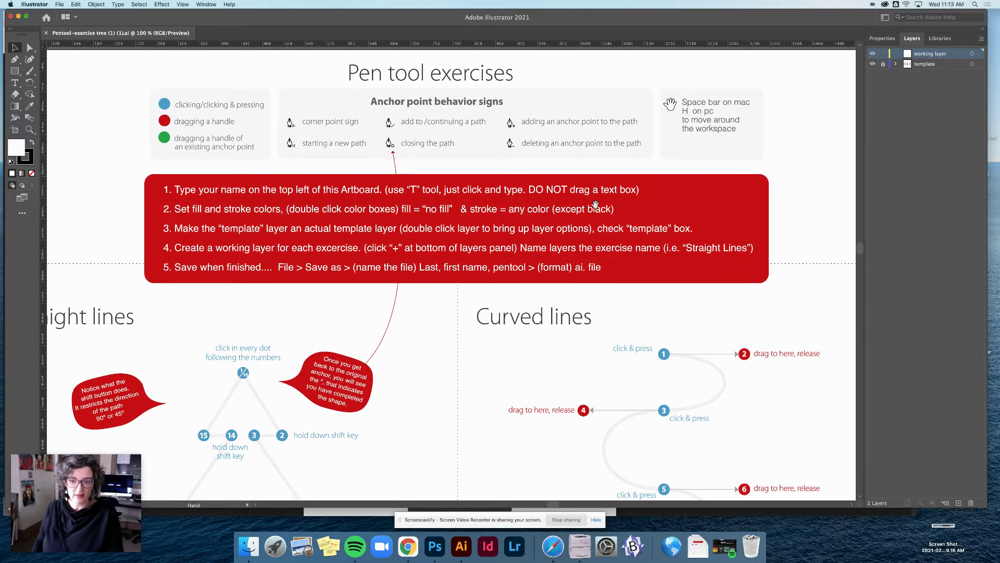
{"action": "mouse_move", "coordinate": [607, 185]}
{"action": "left_mouse_down"}
{"action": "mouse_move", "coordinate": [592, 164]}
{"action": "mouse_move", "coordinate": [593, 199]}
{"action": "mouse_move", "coordinate": [620, 184]}
{"action": "mouse_move", "coordinate": [602, 180]}
{"action": "left_mouse_up"}
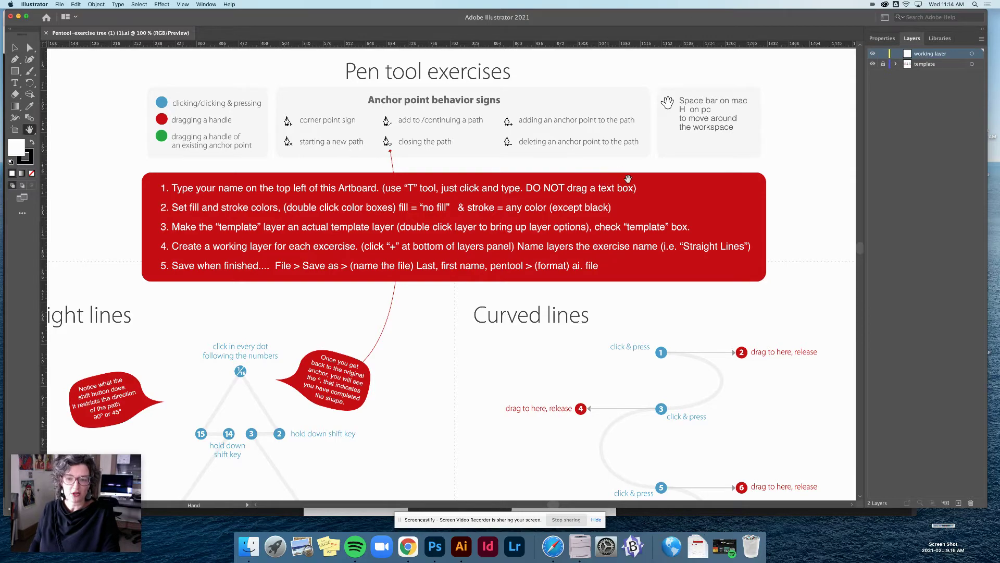
{"action": "left_click_drag", "start_coordinate": [645, 188], "coordinate": [625, 181]}
{"action": "scroll", "coordinate": [625, 181], "scroll_direction": "up", "scroll_amount": 5}
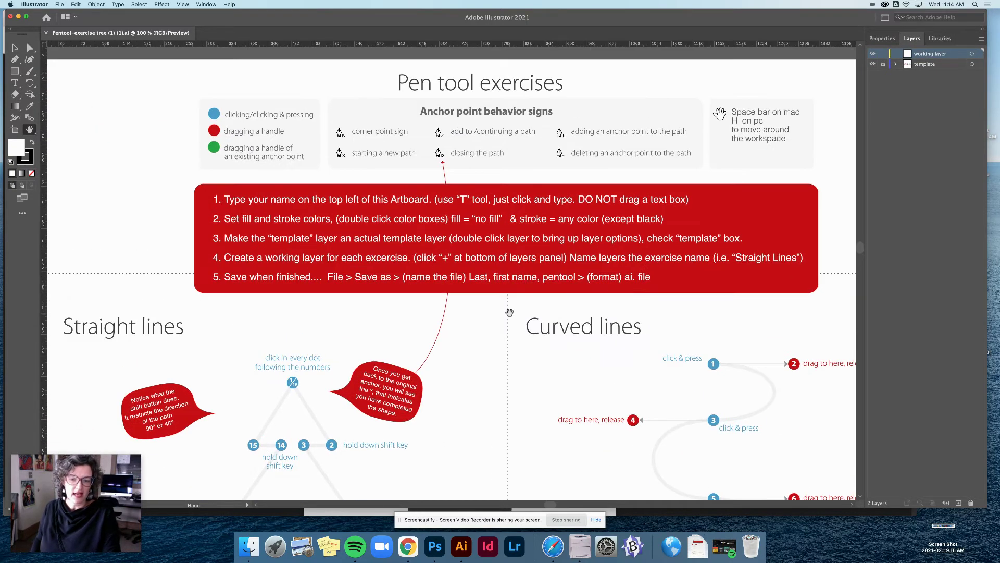
{"action": "left_click_drag", "start_coordinate": [548, 297], "coordinate": [572, 259]}
{"action": "scroll", "coordinate": [572, 259], "scroll_direction": "left", "scroll_amount": 3}
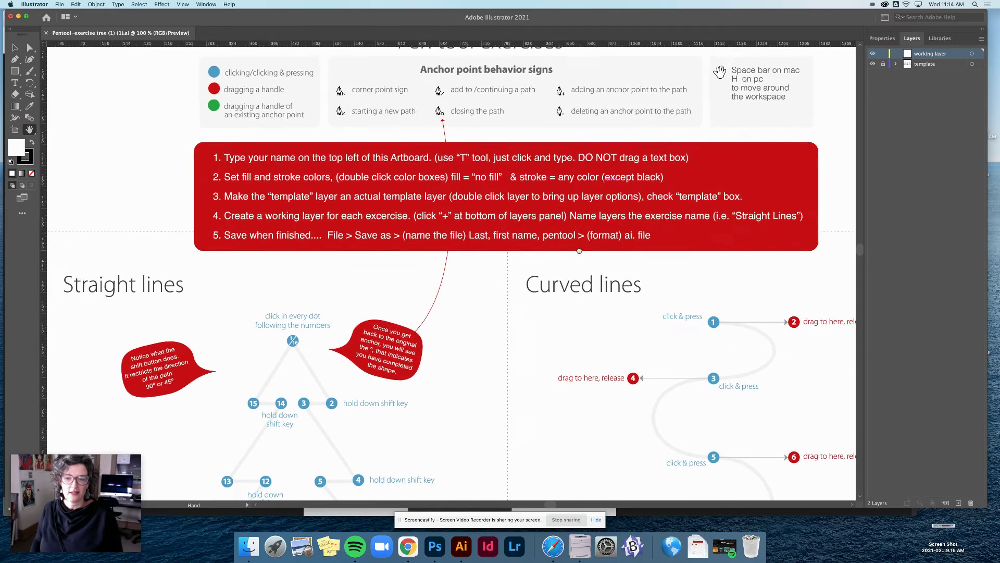
{"action": "scroll", "coordinate": [381, 293], "scroll_direction": "left", "scroll_amount": 5}
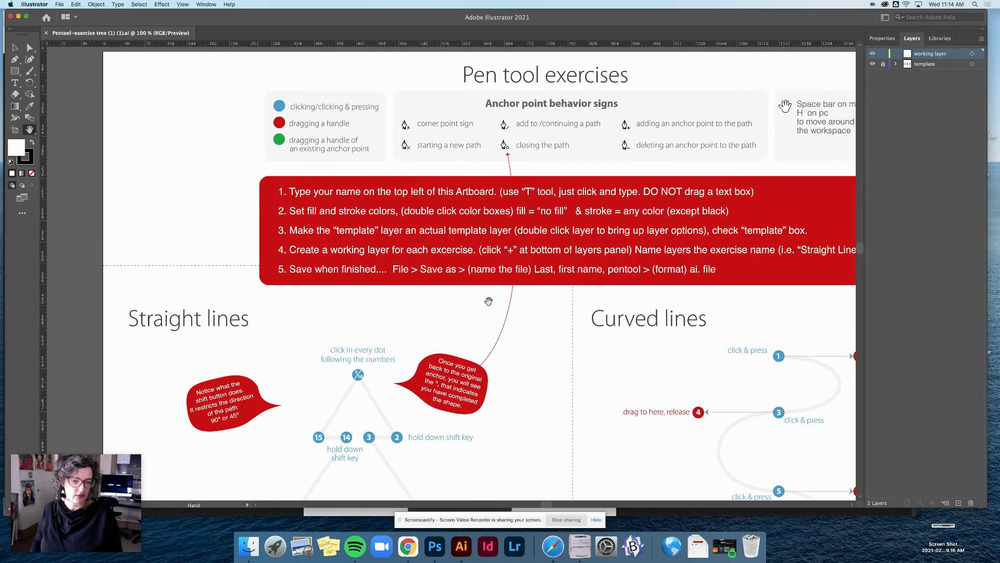
{"action": "scroll", "coordinate": [487, 308], "scroll_direction": "up", "scroll_amount": 2}
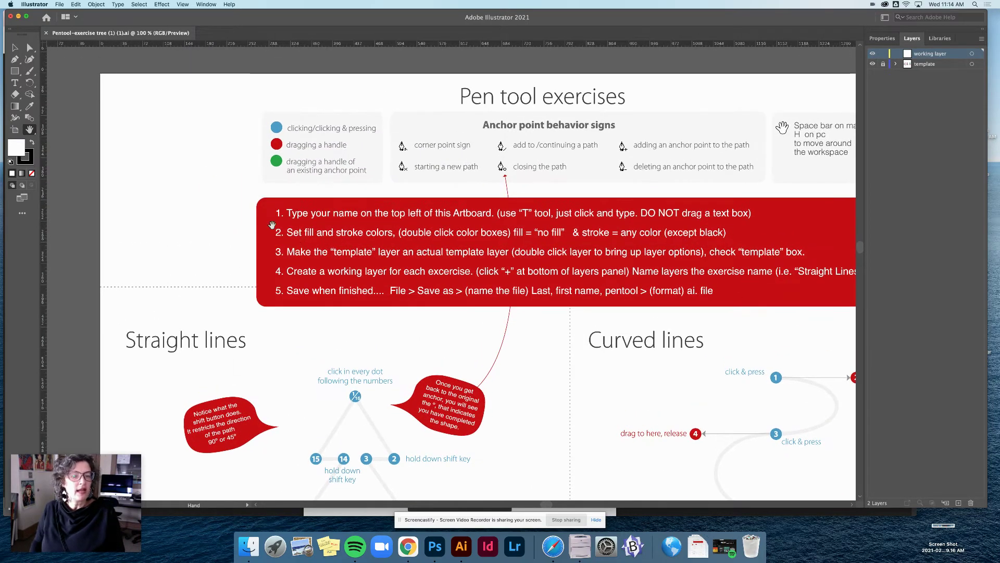
{"action": "left_click", "coordinate": [15, 48]}
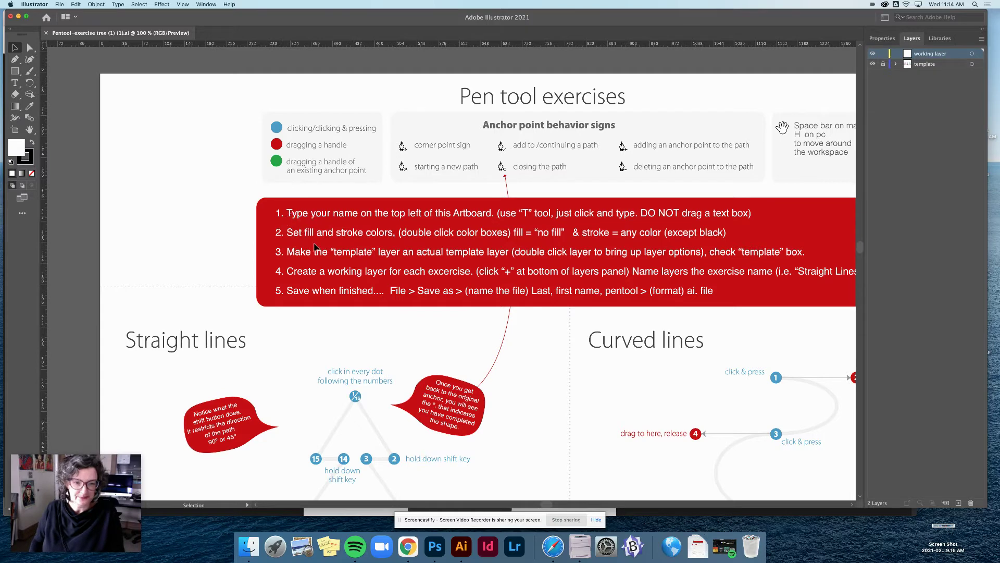
{"action": "scroll", "coordinate": [284, 218], "scroll_direction": "right", "scroll_amount": 5}
{"action": "scroll", "coordinate": [284, 219], "scroll_direction": "down", "scroll_amount": 1}
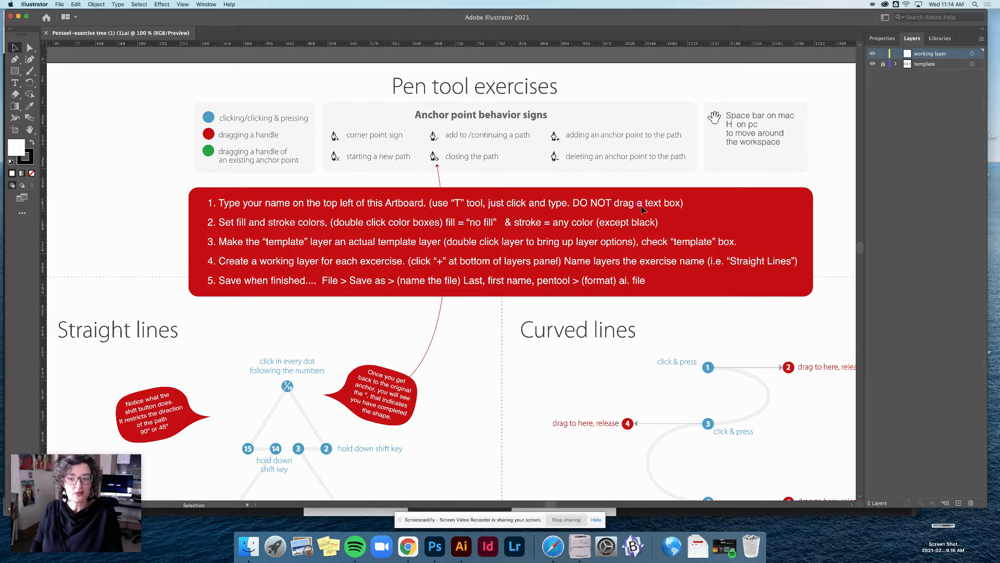
{"action": "left_click_drag", "start_coordinate": [224, 224], "coordinate": [259, 233]}
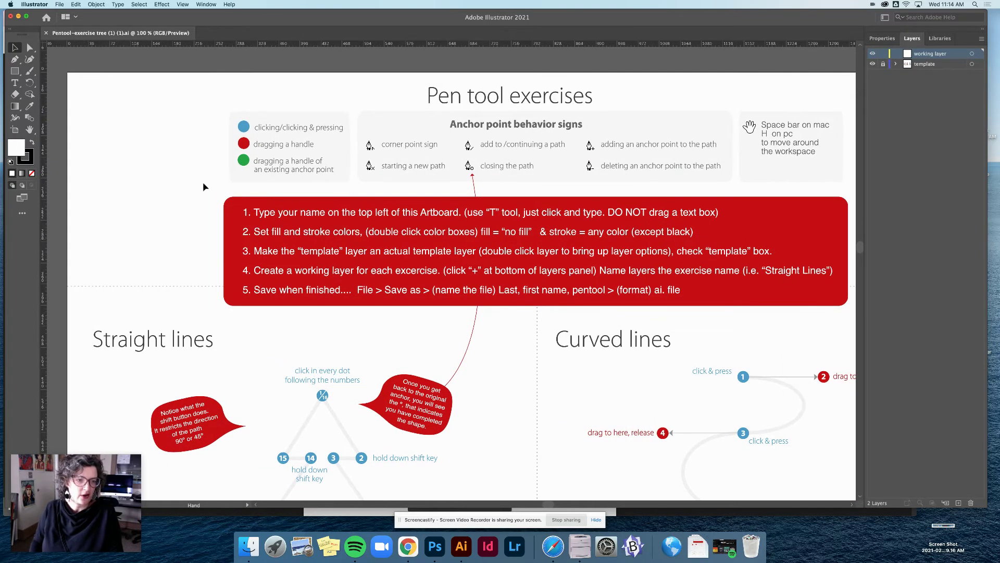
Step: Place a text object at the artboard's top left and type the student's name
{"action": "left_click", "coordinate": [15, 83]}
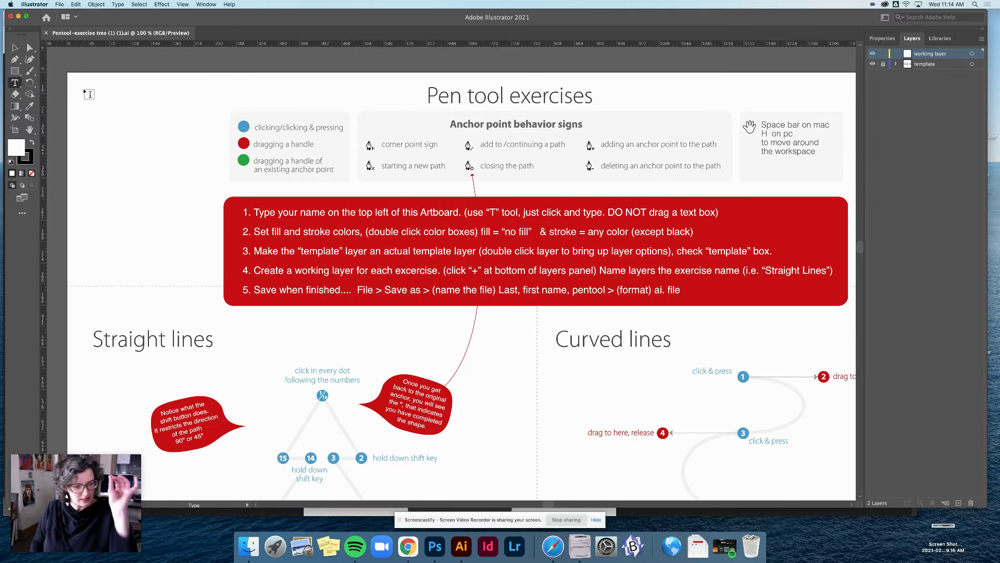
{"action": "left_click", "coordinate": [84, 87]}
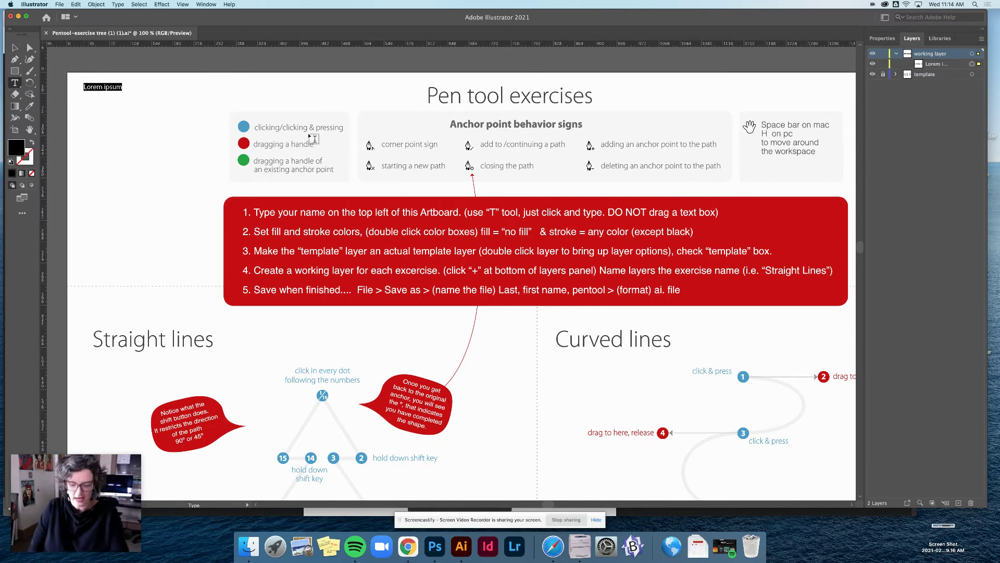
{"action": "type", "text": "Valerie"}
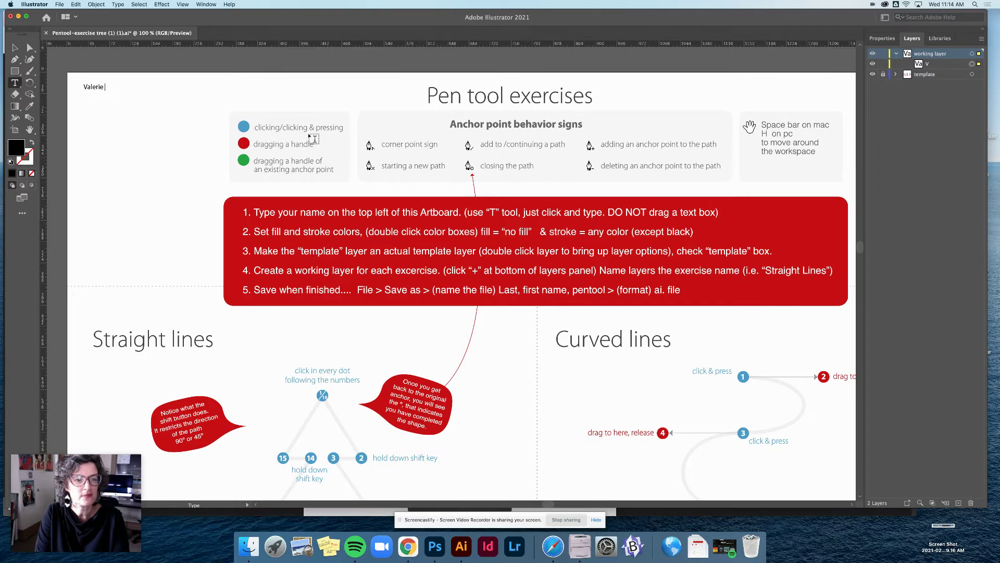
{"action": "type", "text": " White"}
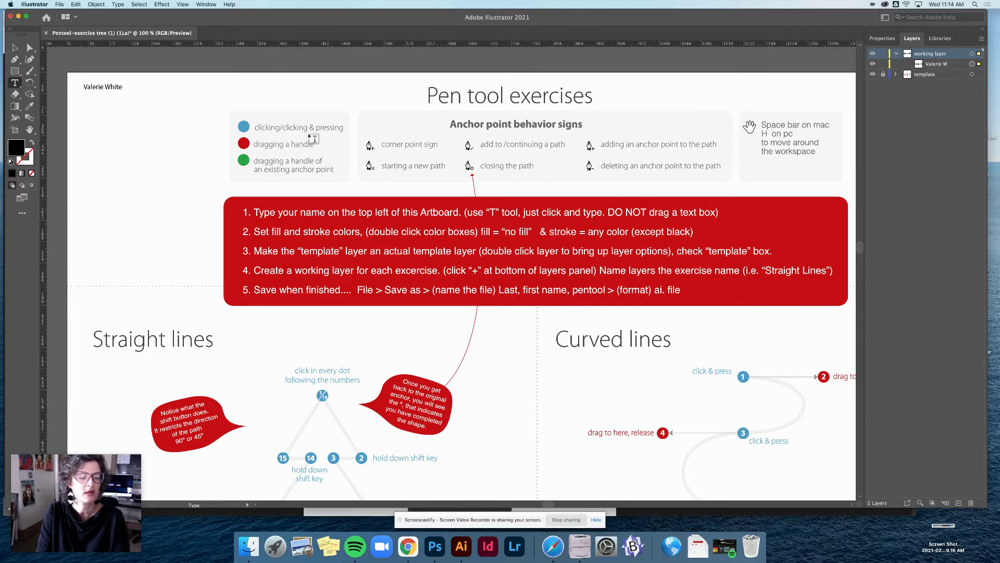
Step: Scale the name text up into large, vertically stretched lettering
{"action": "left_click", "coordinate": [16, 48]}
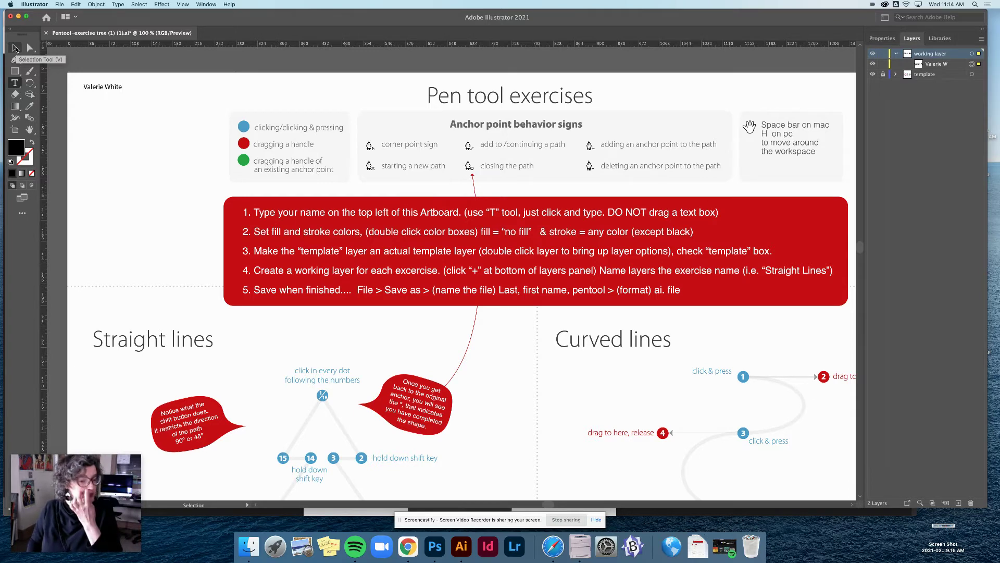
{"action": "left_click", "coordinate": [14, 47]}
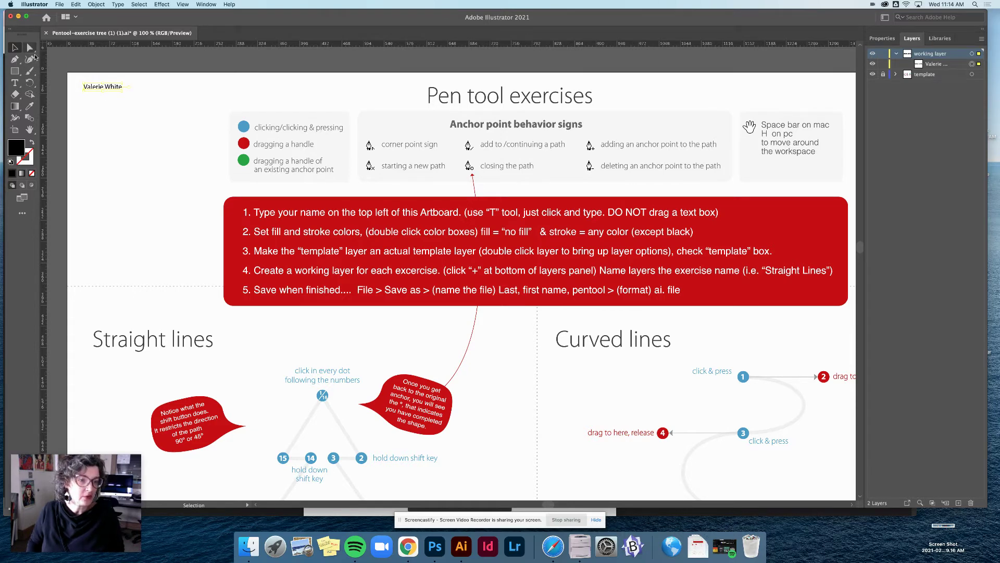
{"action": "left_click_drag", "start_coordinate": [120, 91], "coordinate": [217, 143]}
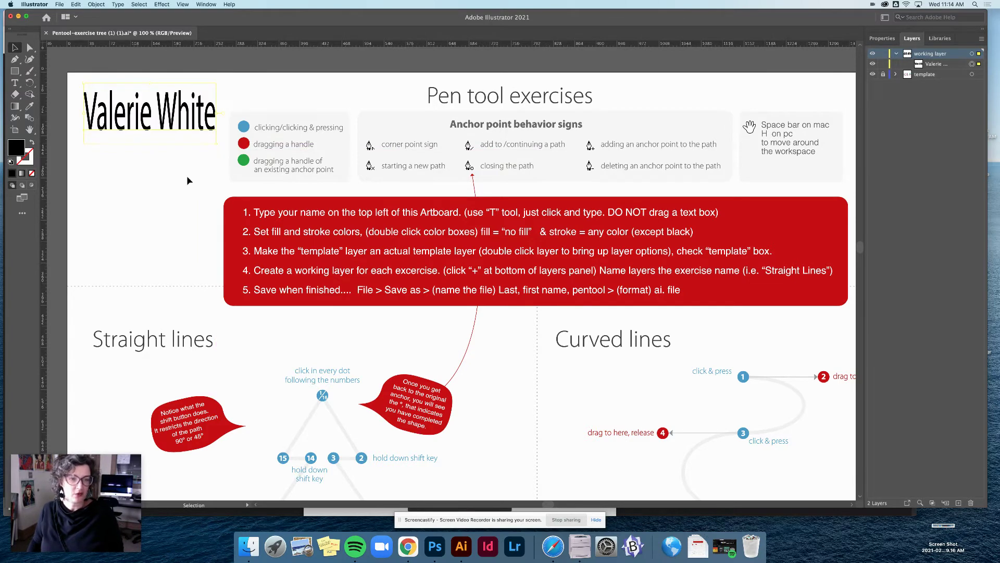
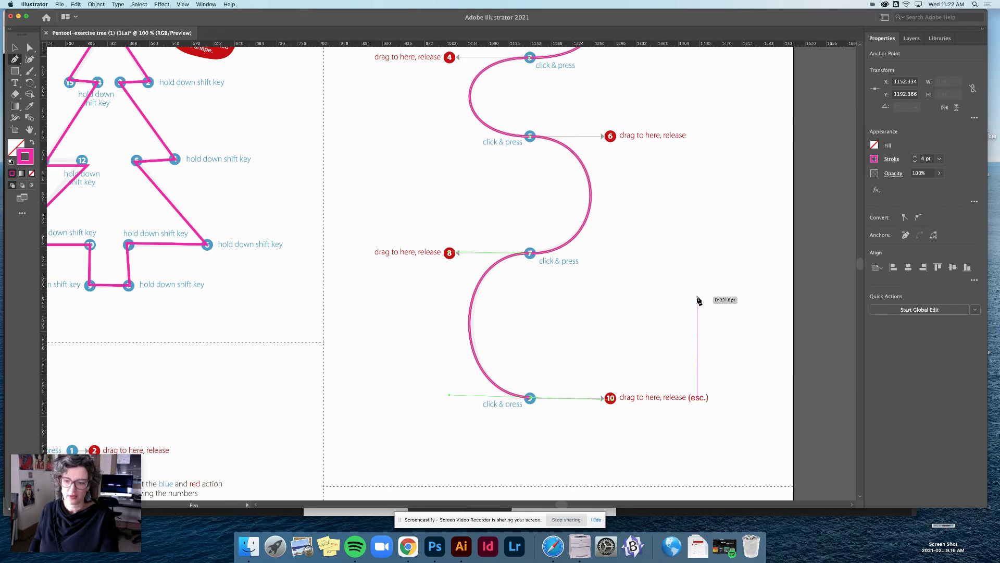
Step: End the S-curve path at point 10 and center the Curved lines artboard in view
{"action": "key", "text": "space"}
{"action": "left_click_drag", "start_coordinate": [451, 380], "coordinate": [563, 287]}
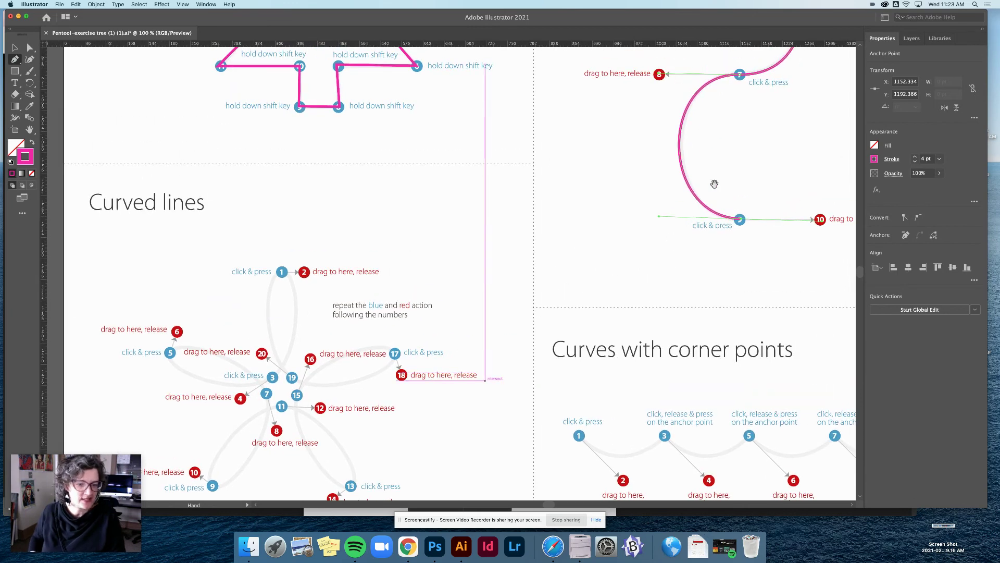
{"action": "left_click_drag", "start_coordinate": [712, 183], "coordinate": [689, 241]}
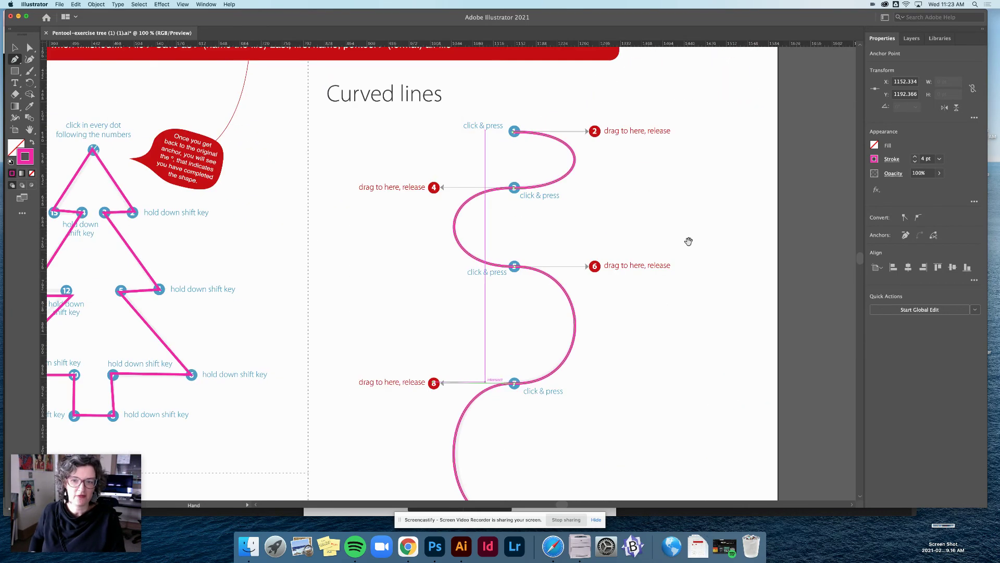
Step: Show the Layers panel, use the Selection tool, and expand Straight Lines to find the S-curve
{"action": "left_click", "coordinate": [918, 41]}
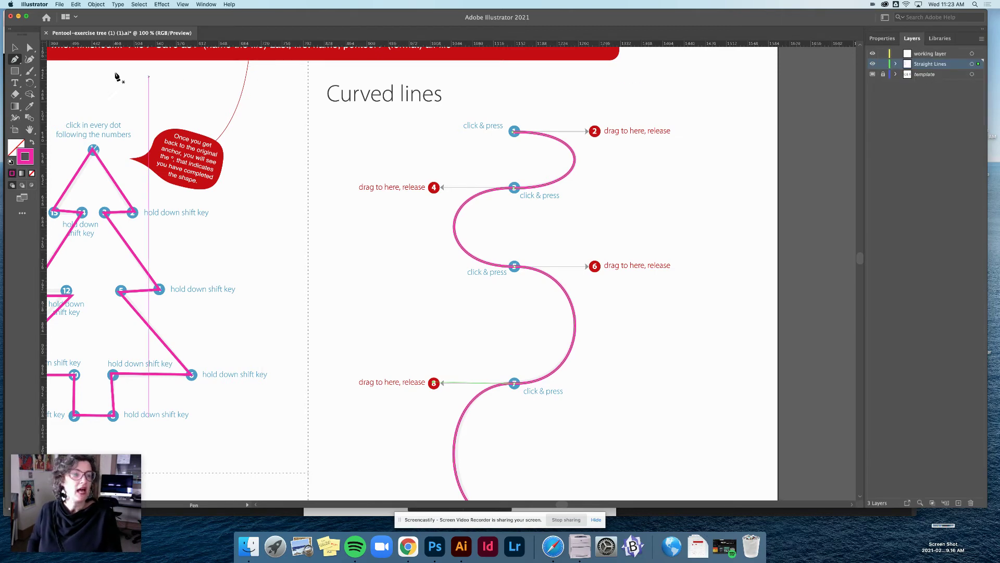
{"action": "left_click", "coordinate": [22, 48]}
{"action": "left_click", "coordinate": [14, 48]}
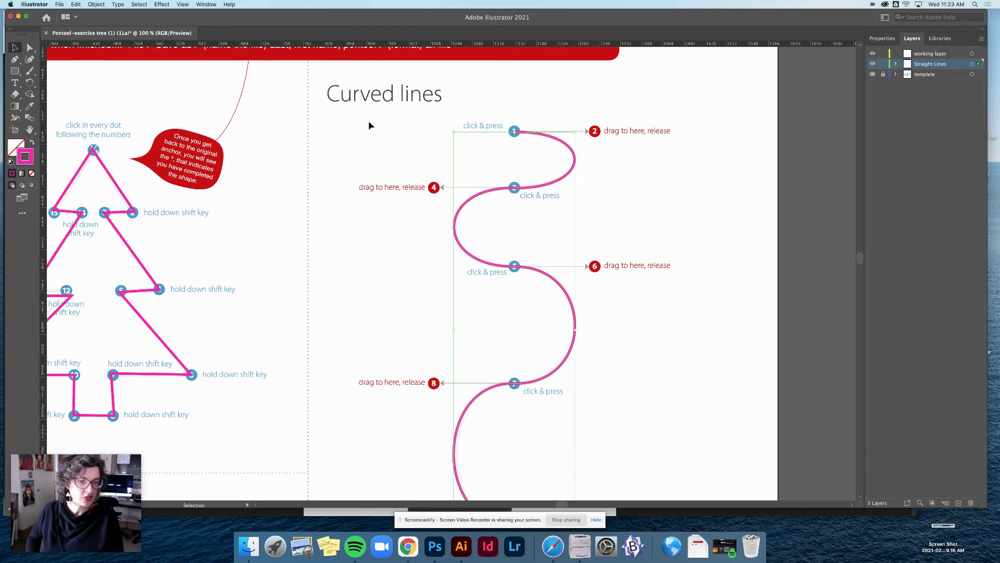
{"action": "left_click", "coordinate": [534, 187]}
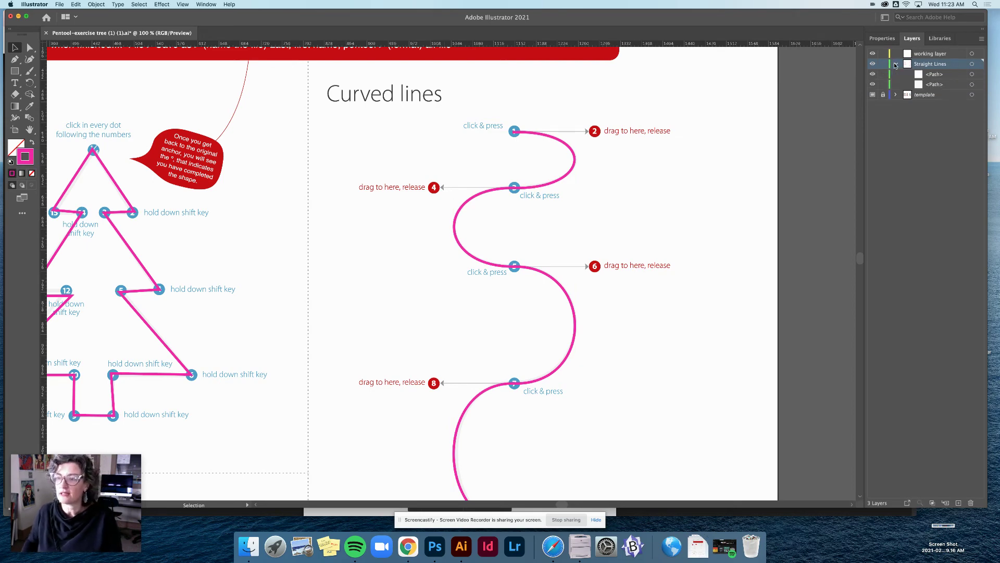
{"action": "left_click", "coordinate": [895, 64]}
{"action": "left_click", "coordinate": [549, 188]}
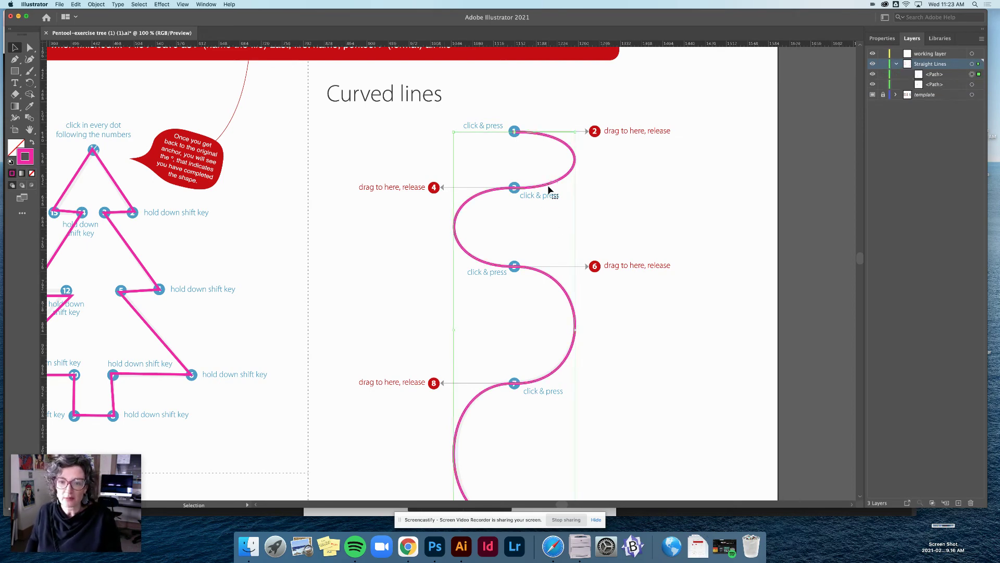
Step: Identify the S-curve's <Path> entry in the layer list by toggling its visibility
{"action": "left_click", "coordinate": [979, 75]}
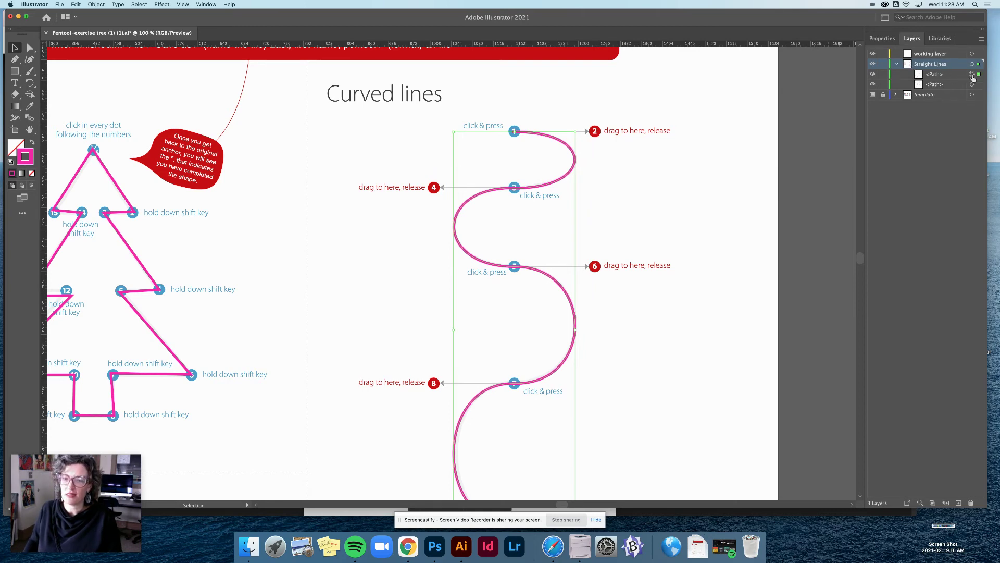
{"action": "left_click", "coordinate": [873, 75]}
{"action": "left_click", "coordinate": [873, 75]}
{"action": "left_click", "coordinate": [873, 75]}
{"action": "left_click", "coordinate": [873, 75]}
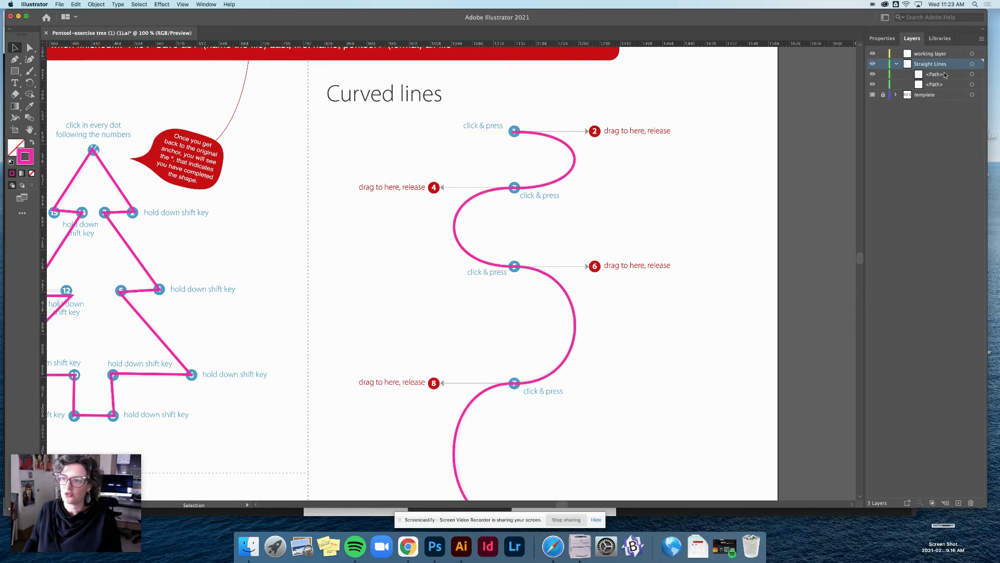
{"action": "left_click", "coordinate": [944, 75]}
Step: Rename 'working layer' to Curved Lines, move the S-curve path into it, and add a new layer
{"action": "double_click", "coordinate": [937, 55]}
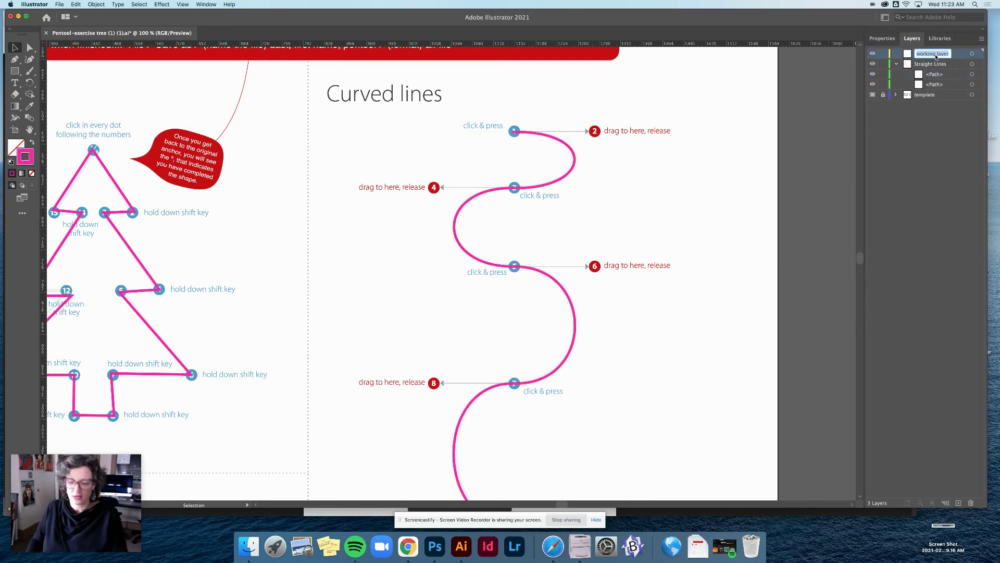
{"action": "type", "text": "Curved Lines"}
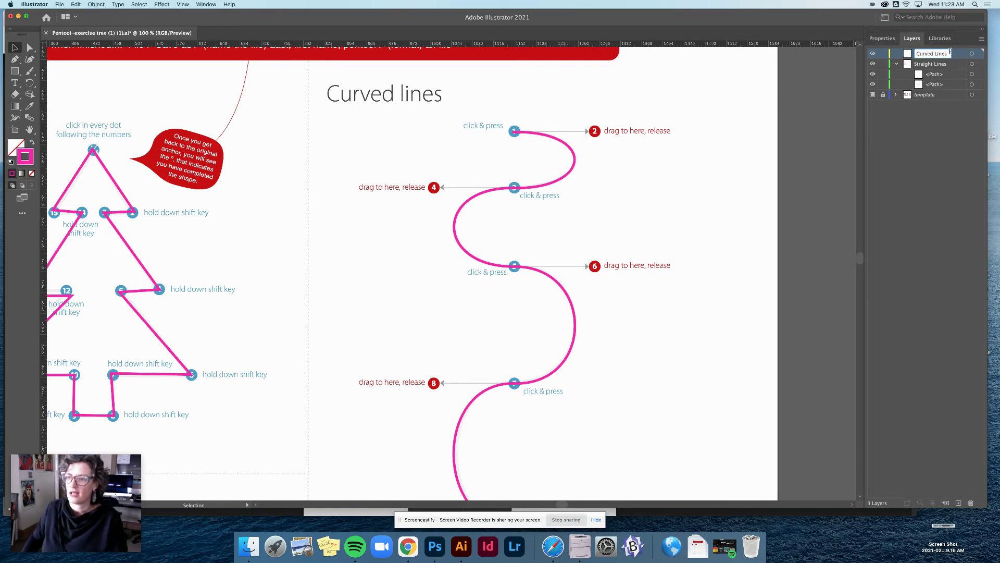
{"action": "left_click", "coordinate": [961, 74]}
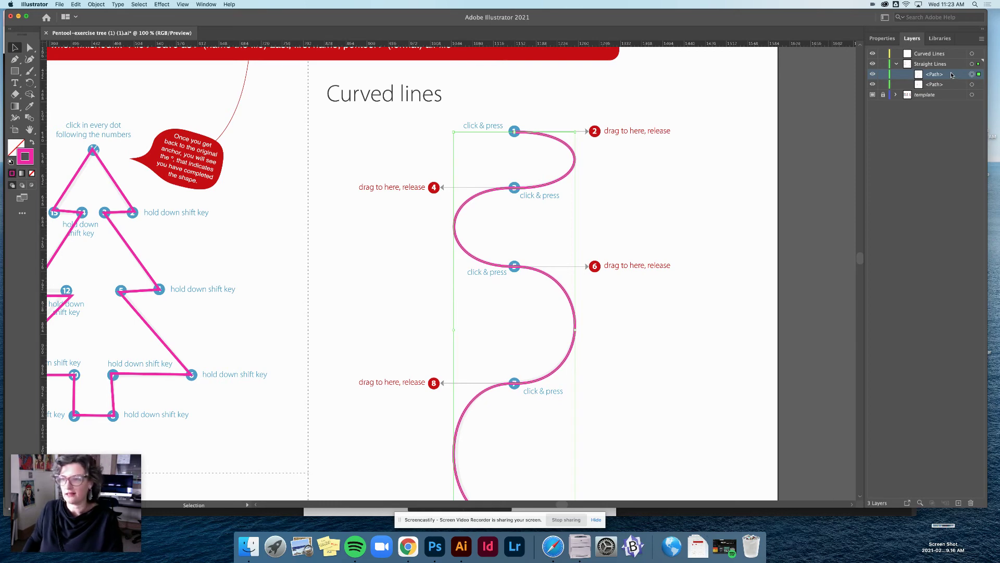
{"action": "left_click_drag", "start_coordinate": [951, 77], "coordinate": [949, 53]}
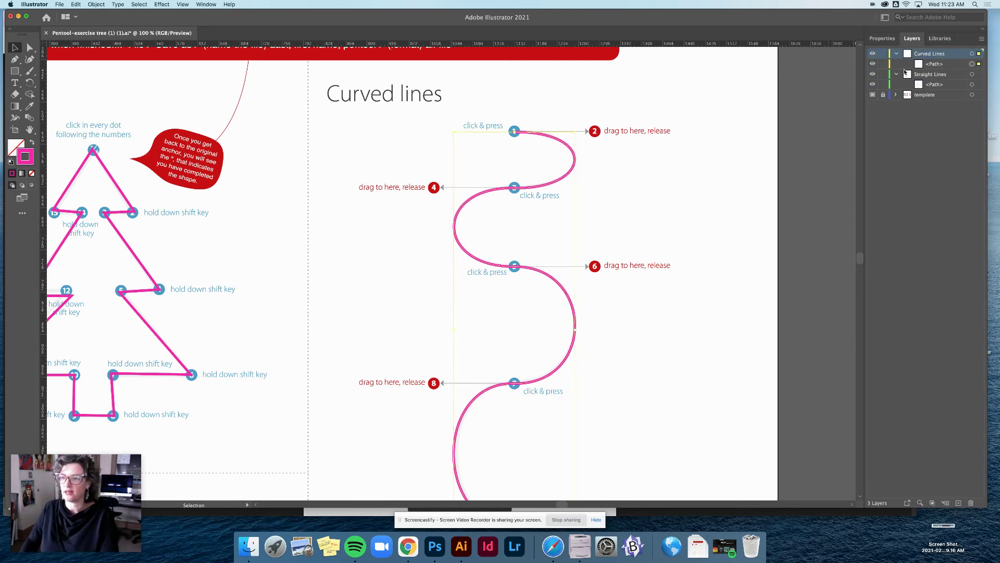
{"action": "left_click", "coordinate": [896, 54]}
{"action": "left_click", "coordinate": [896, 64]}
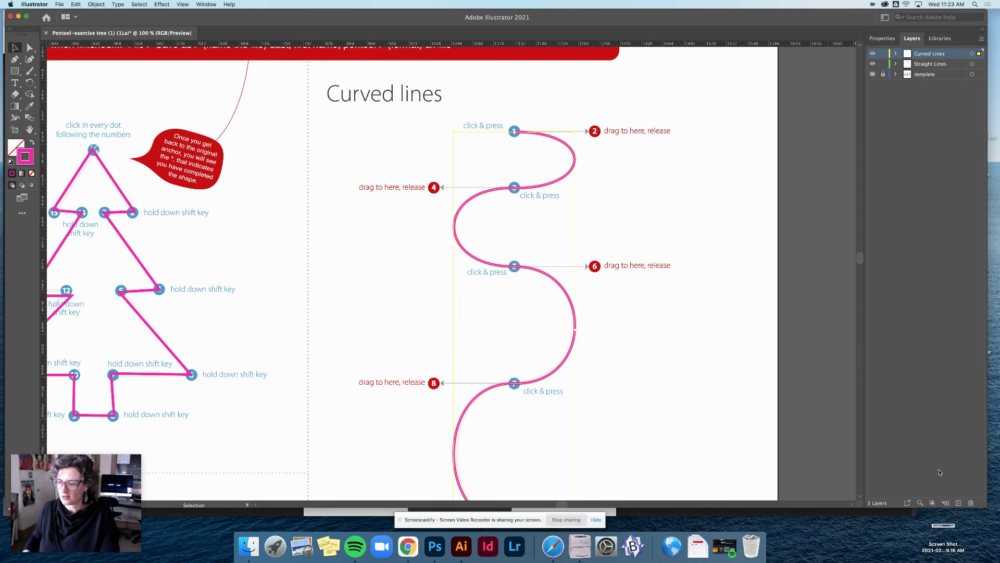
{"action": "left_click", "coordinate": [959, 502]}
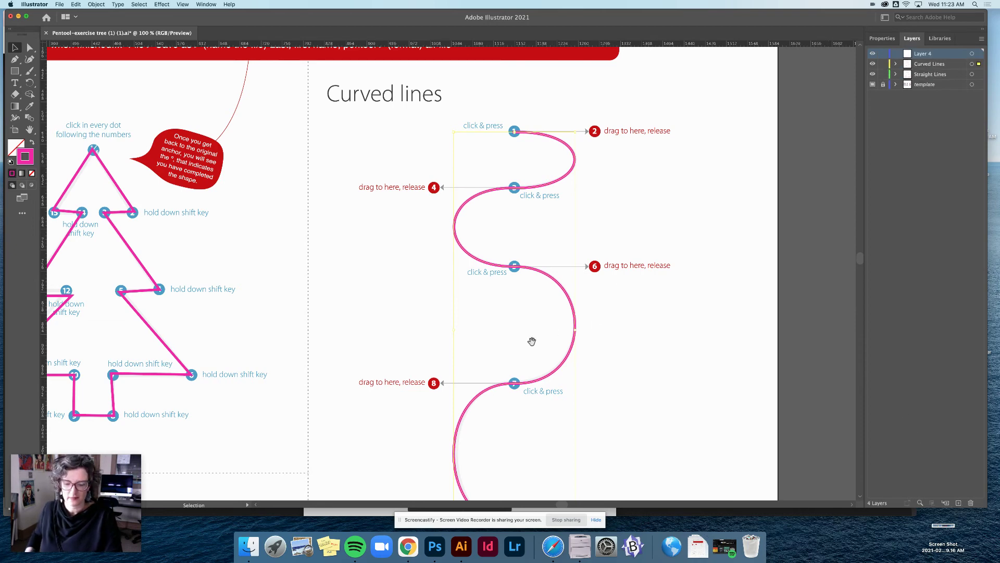
Step: Rename Layer 4 to 'Curved Lines 2' and make it the target layer for the flower
{"action": "left_click_drag", "start_coordinate": [531, 341], "coordinate": [661, 68]}
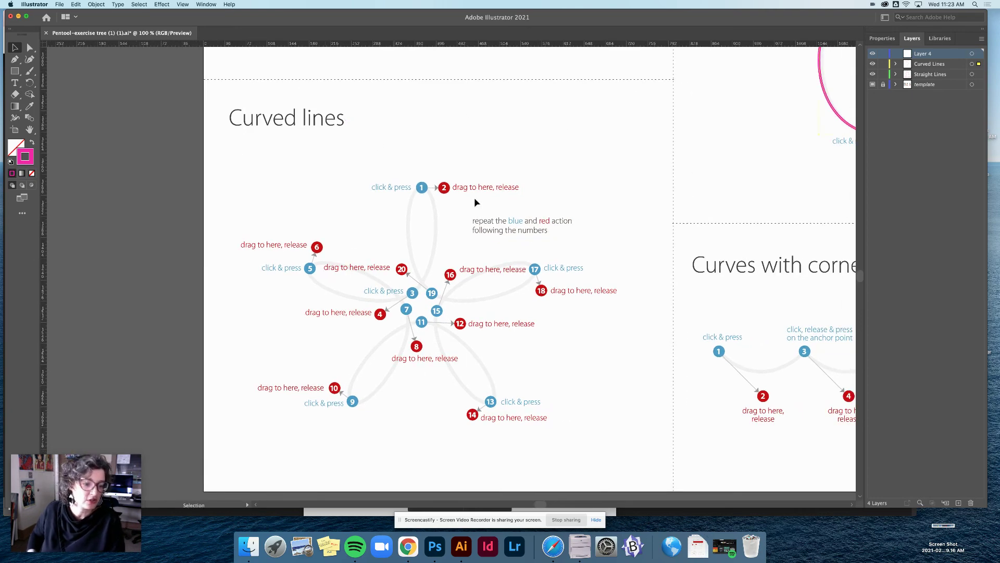
{"action": "double_click", "coordinate": [924, 55]}
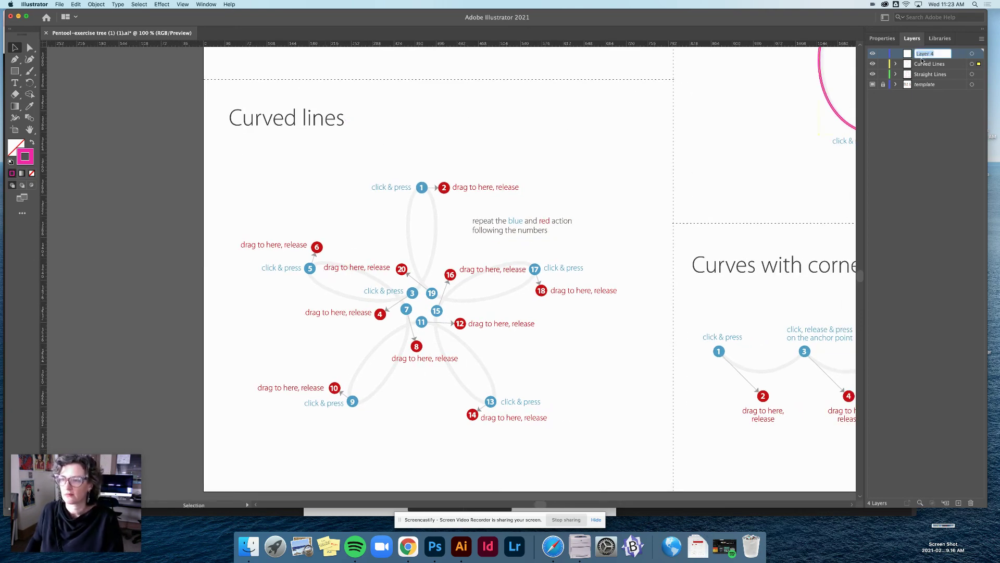
{"action": "type", "text": "cu"}
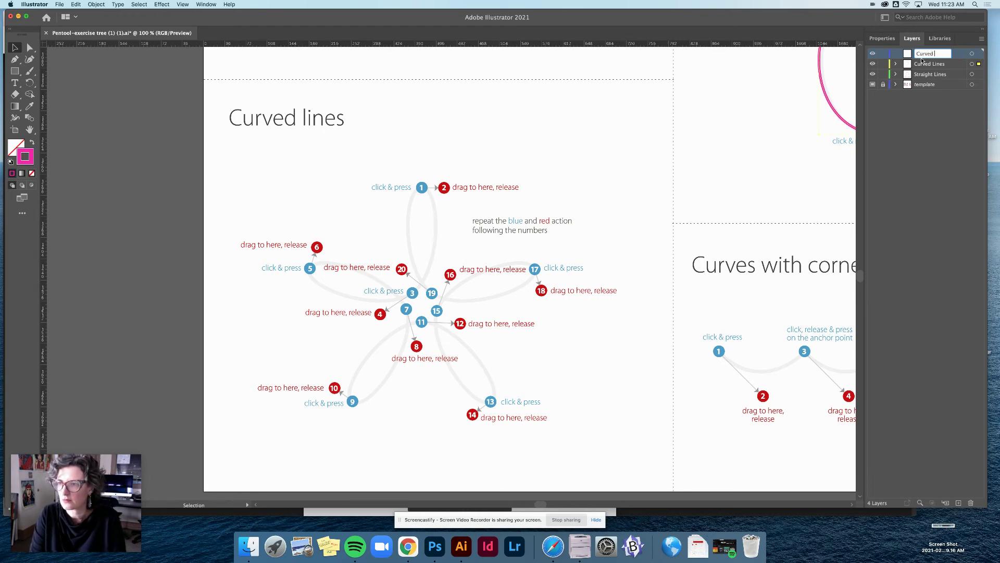
{"action": "type", "text": "rved Lines 2"}
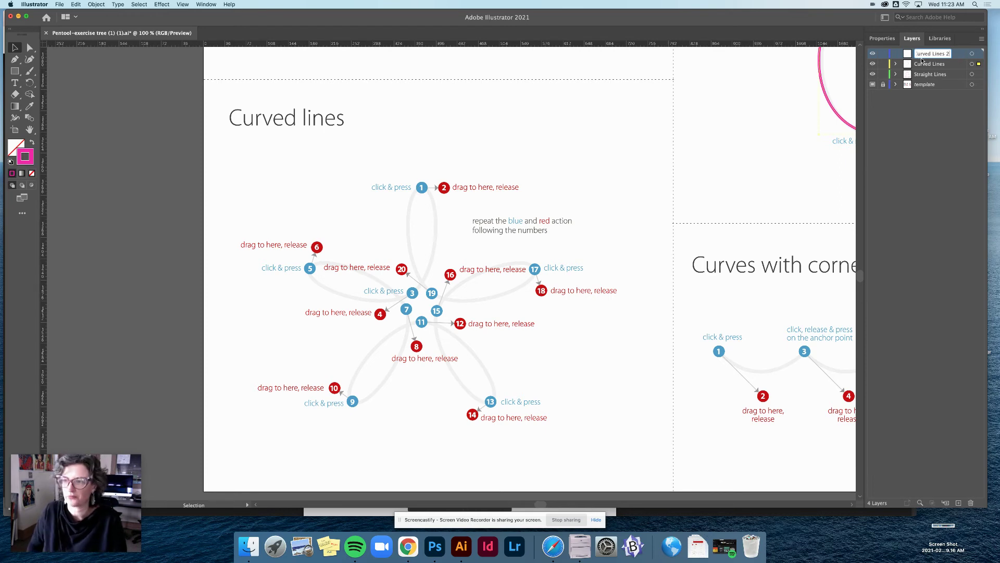
{"action": "key", "text": "Return"}
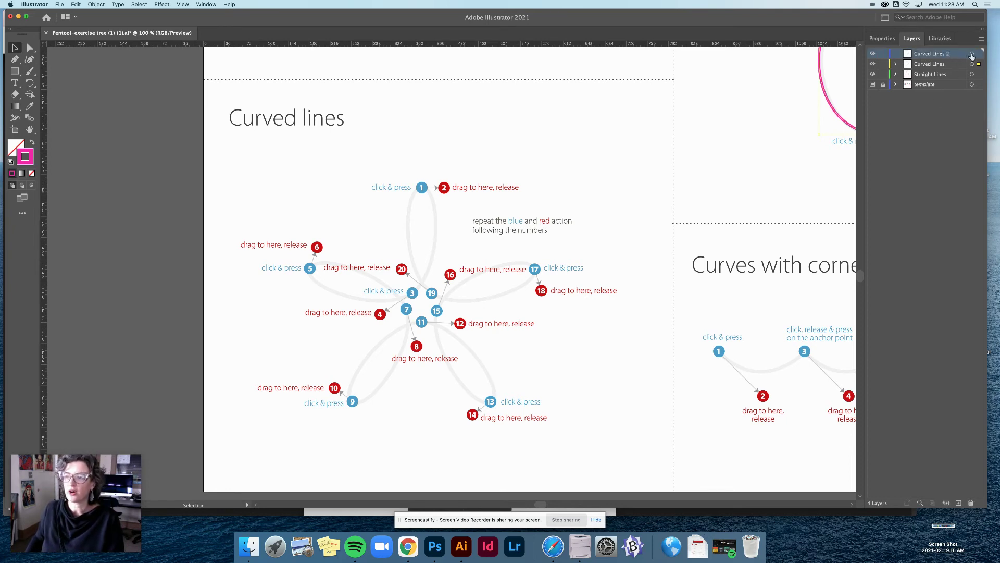
{"action": "left_click", "coordinate": [971, 54]}
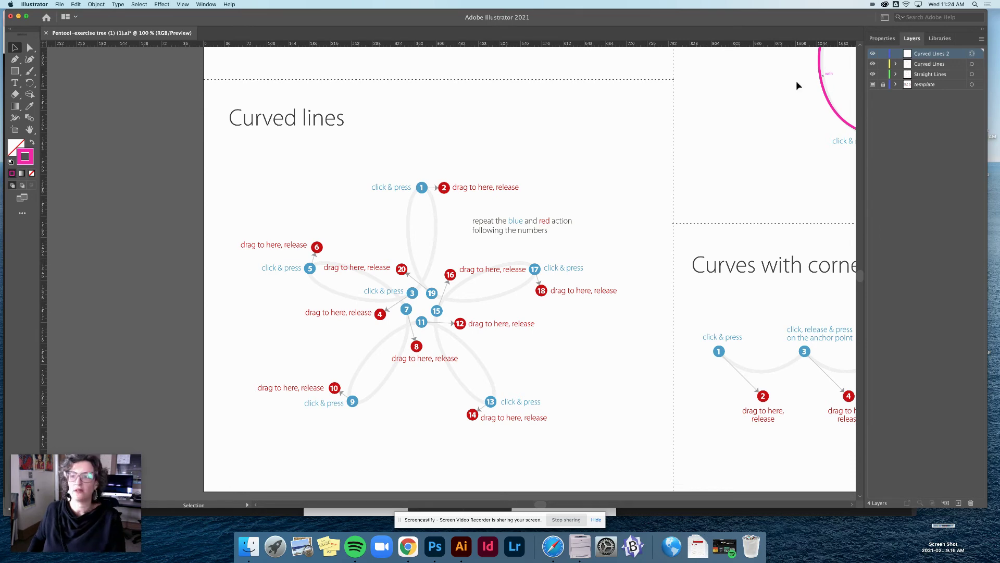
{"action": "left_click", "coordinate": [15, 59]}
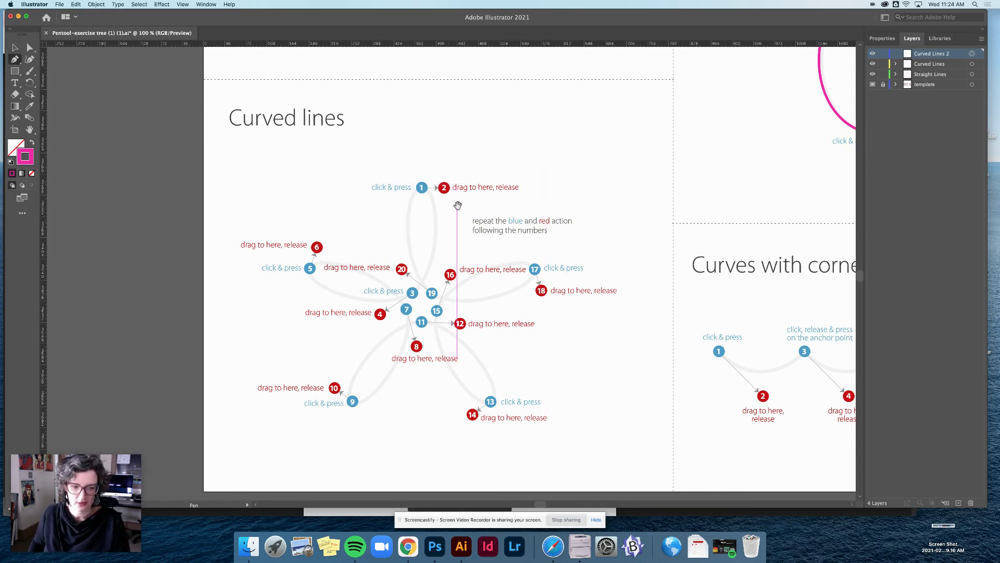
Step: Start the flower path at point 1 and curve it through points 3, 5, 7 and 9
{"action": "scroll", "coordinate": [462, 182], "scroll_direction": "down", "scroll_amount": 2}
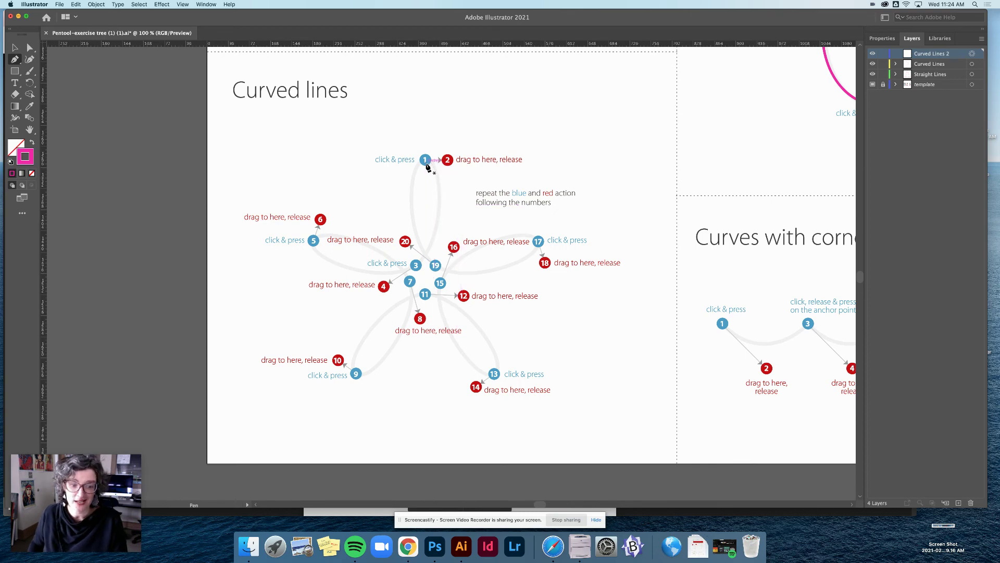
{"action": "left_click_drag", "start_coordinate": [426, 162], "coordinate": [450, 163]}
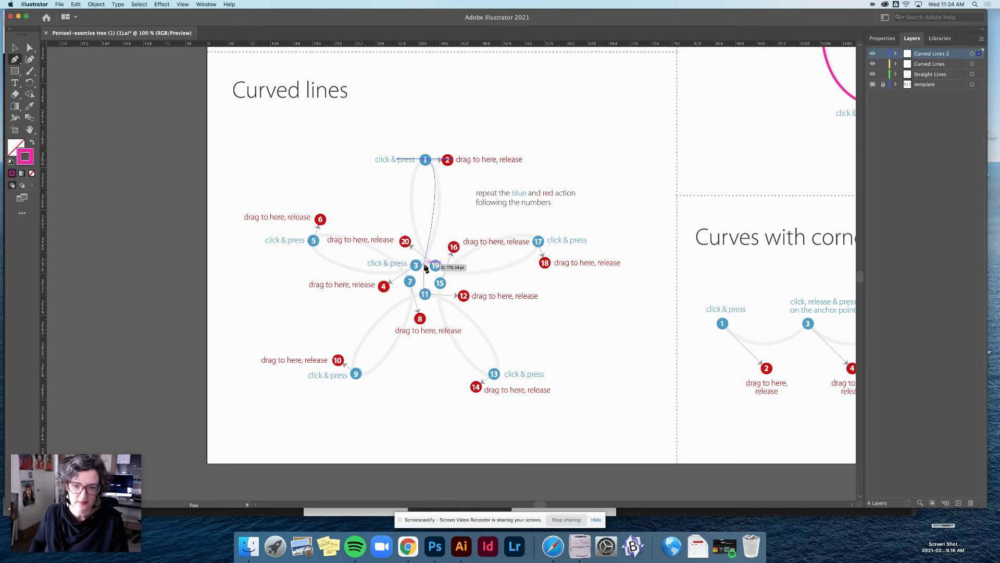
{"action": "left_click_drag", "start_coordinate": [417, 267], "coordinate": [384, 291]}
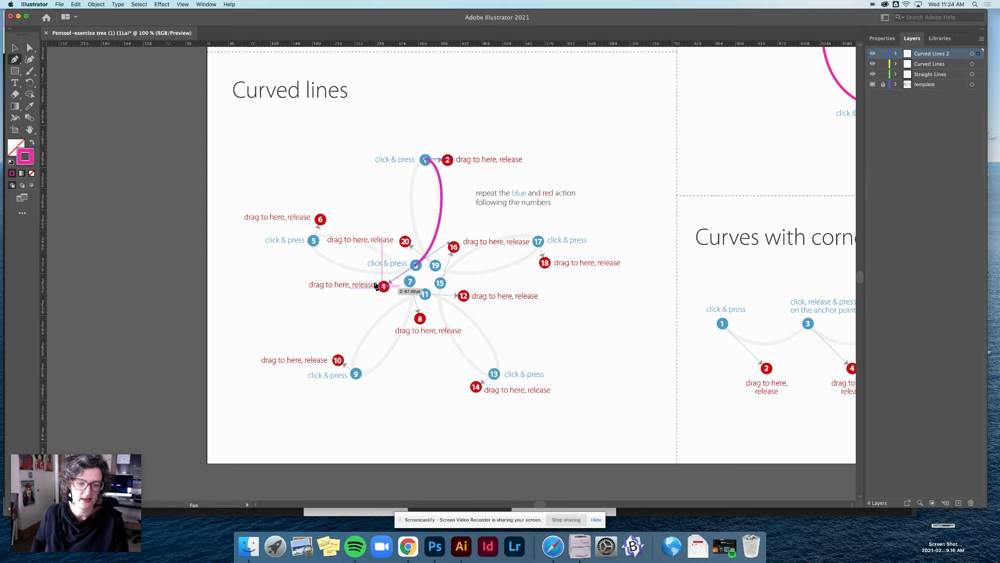
{"action": "left_click_drag", "start_coordinate": [313, 240], "coordinate": [320, 219]}
{"action": "left_click_drag", "start_coordinate": [412, 283], "coordinate": [420, 324]}
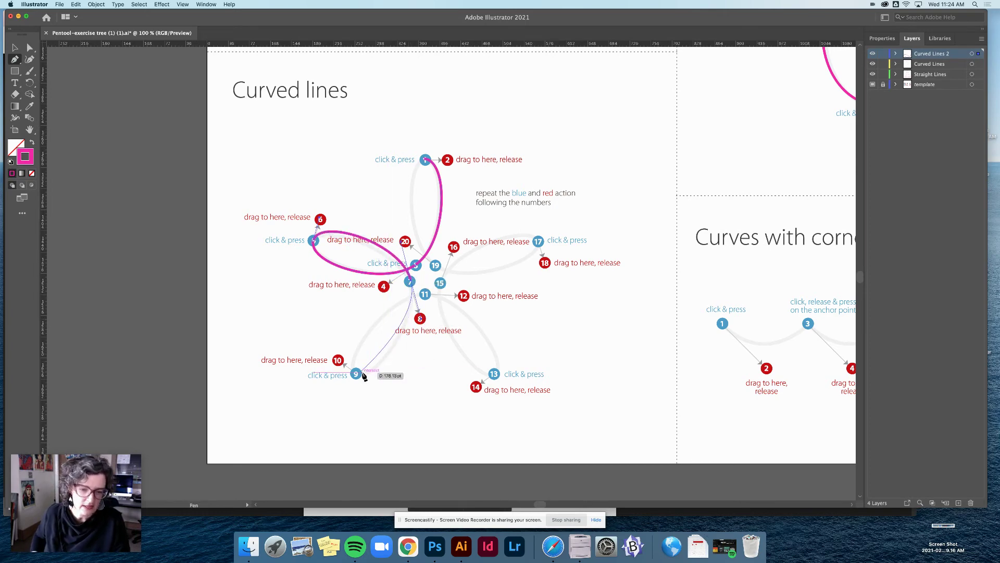
{"action": "left_click_drag", "start_coordinate": [356, 374], "coordinate": [338, 362]}
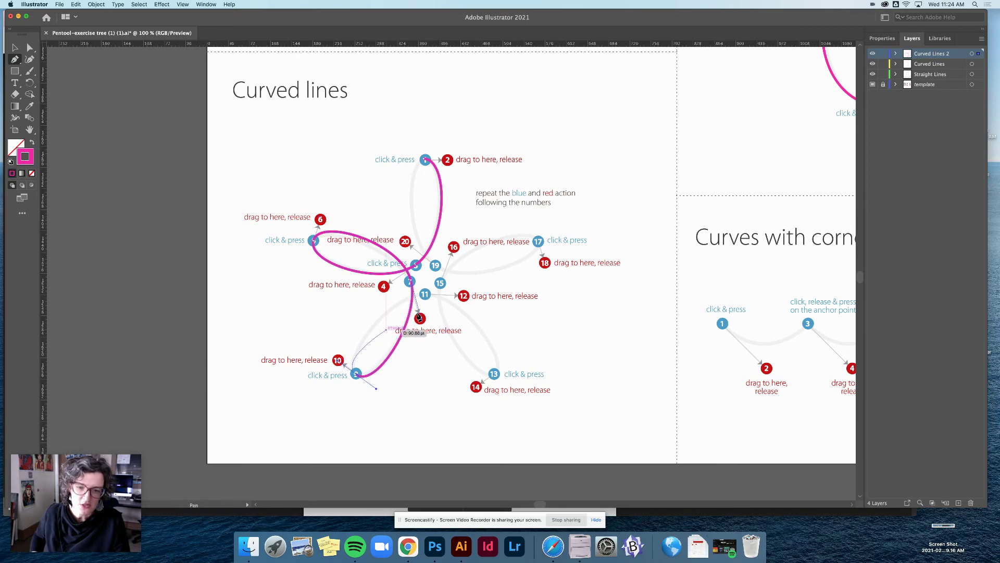
Step: Continue the flower curve through points 11, 13, 15, 17 and 19, closing at point 1
{"action": "left_click_drag", "start_coordinate": [426, 295], "coordinate": [465, 297]}
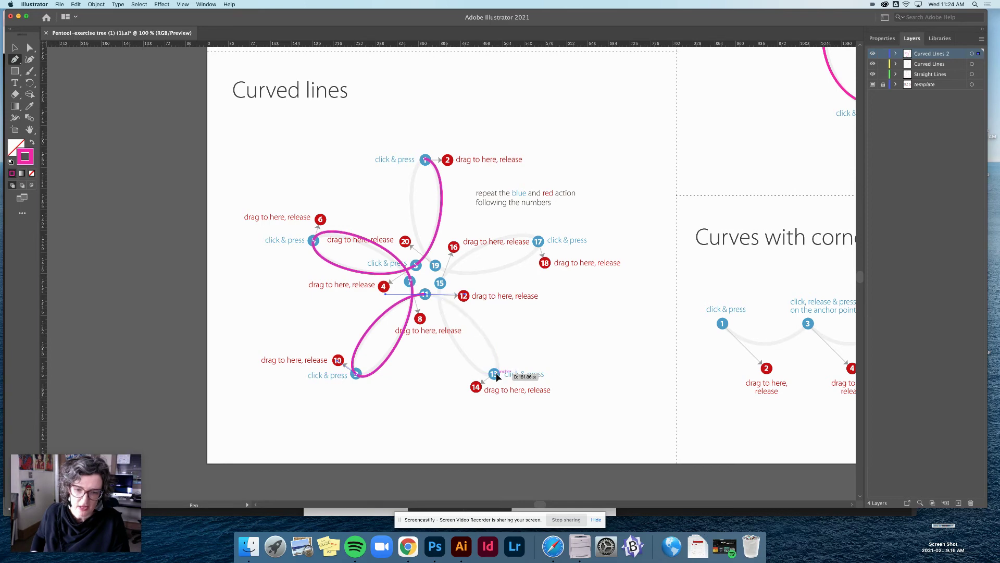
{"action": "left_click_drag", "start_coordinate": [494, 373], "coordinate": [475, 388]}
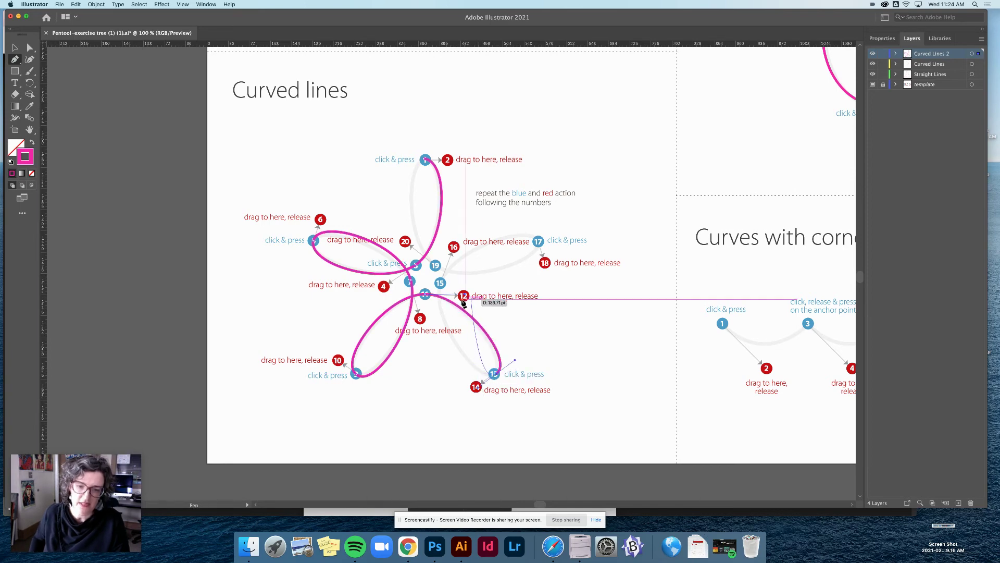
{"action": "left_click_drag", "start_coordinate": [444, 285], "coordinate": [454, 249]}
{"action": "left_click_drag", "start_coordinate": [538, 242], "coordinate": [546, 266]}
{"action": "left_click_drag", "start_coordinate": [436, 265], "coordinate": [409, 244]}
{"action": "left_click_drag", "start_coordinate": [425, 160], "coordinate": [449, 160]}
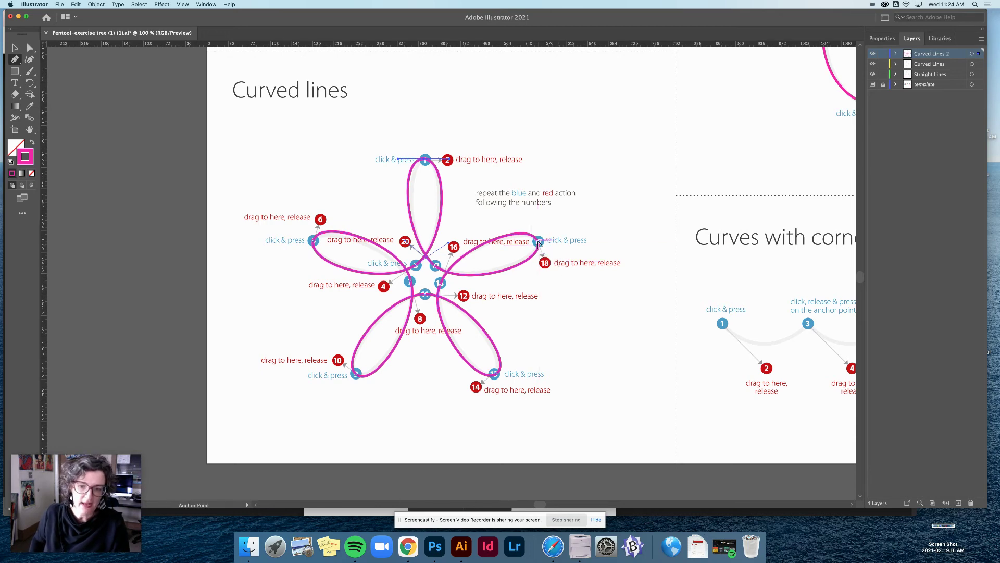
Step: Adjust anchor 17's direction handle with Direct Selection to make the right petal match the template
{"action": "left_click", "coordinate": [30, 47]}
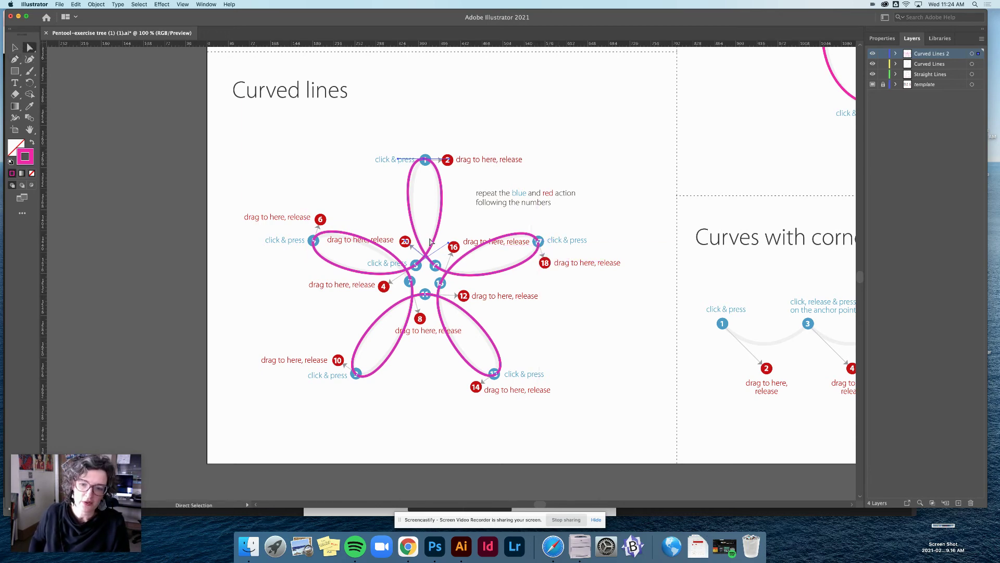
{"action": "left_click", "coordinate": [539, 241]}
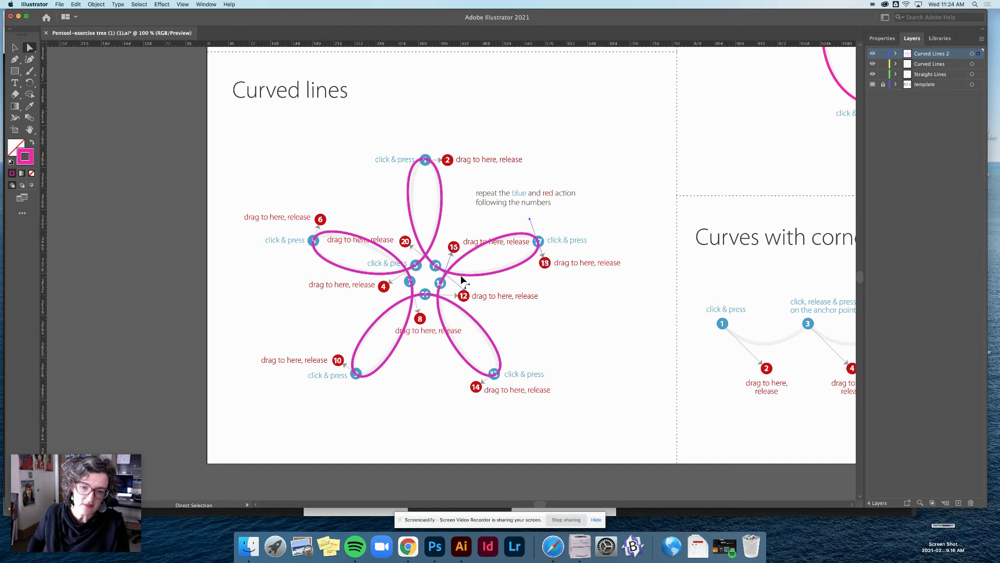
{"action": "mouse_move", "coordinate": [530, 219]}
{"action": "left_mouse_down"}
{"action": "mouse_move", "coordinate": [569, 208]}
{"action": "mouse_move", "coordinate": [512, 201]}
{"action": "mouse_move", "coordinate": [547, 229]}
{"action": "mouse_move", "coordinate": [518, 195]}
{"action": "mouse_move", "coordinate": [542, 221]}
{"action": "mouse_move", "coordinate": [532, 215]}
{"action": "left_mouse_up"}
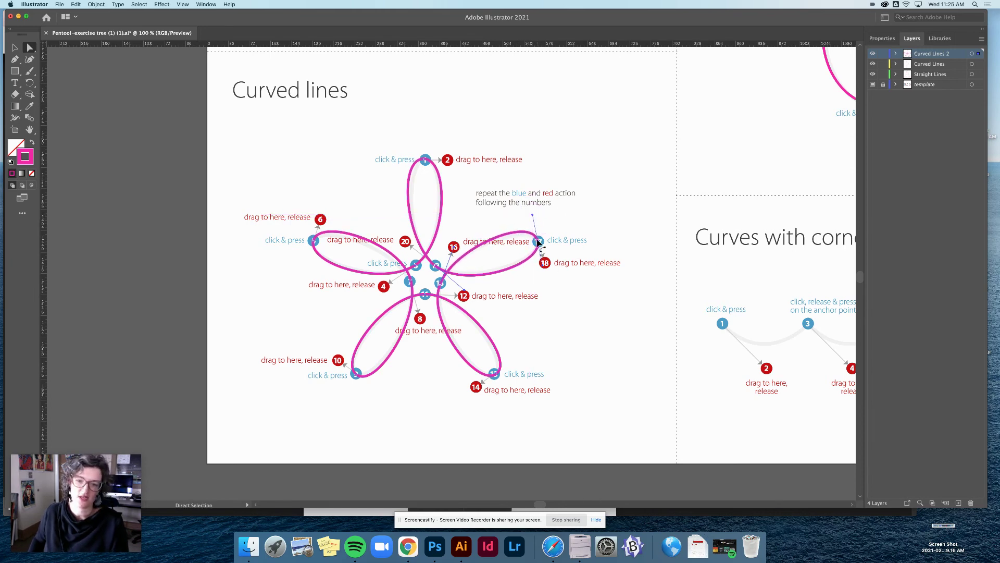
{"action": "left_click_drag", "start_coordinate": [482, 258], "coordinate": [546, 256]}
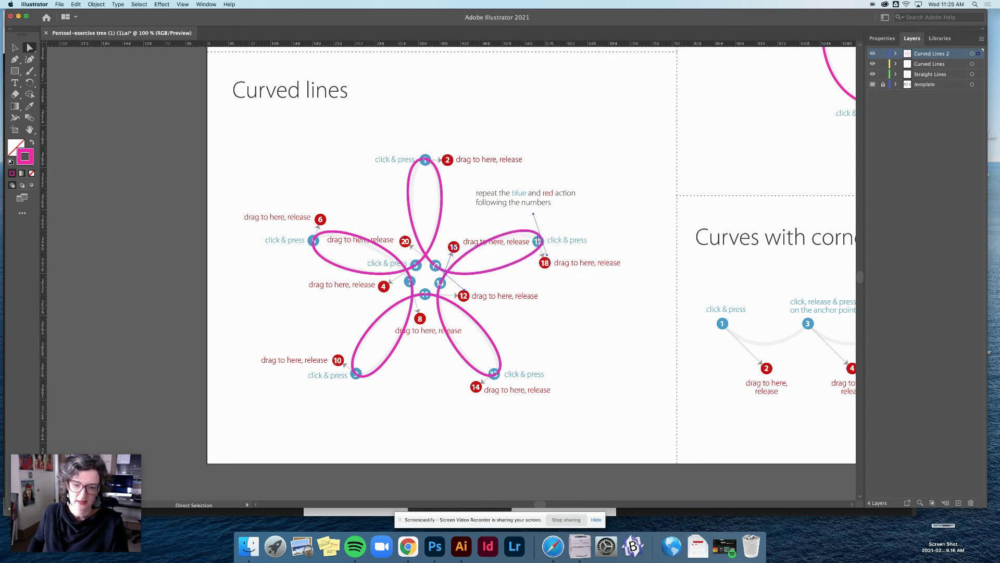
{"action": "left_click_drag", "start_coordinate": [534, 214], "coordinate": [541, 243]}
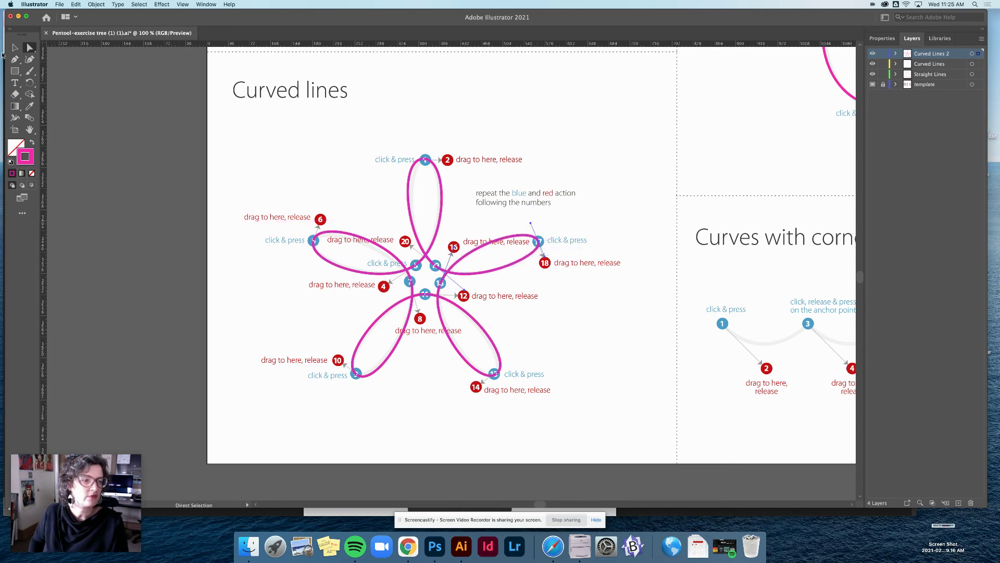
{"action": "left_click", "coordinate": [12, 60]}
{"action": "scroll", "coordinate": [620, 234], "scroll_direction": "right", "scroll_amount": 5}
{"action": "scroll", "coordinate": [620, 235], "scroll_direction": "up", "scroll_amount": 1}
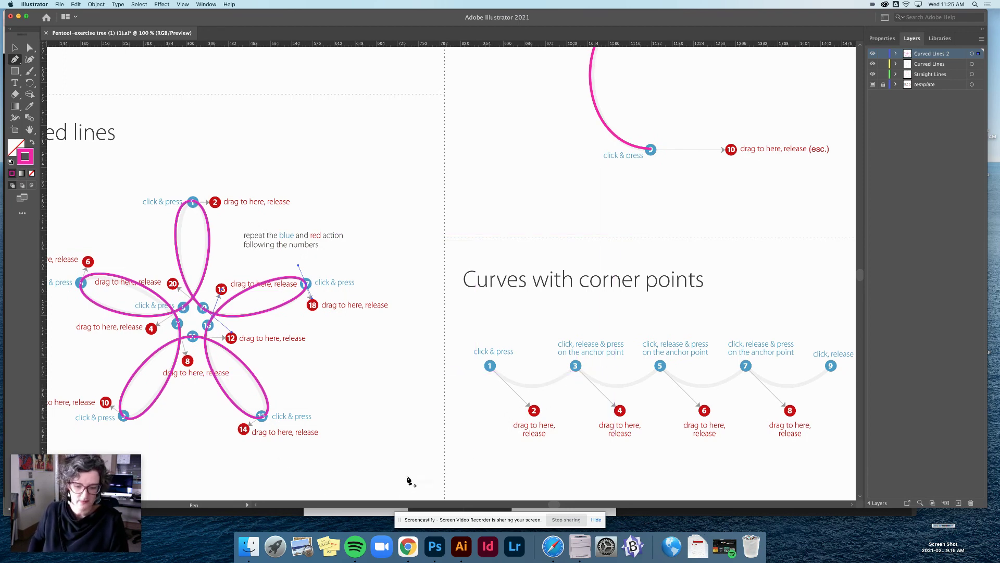
{"action": "key", "text": "a"}
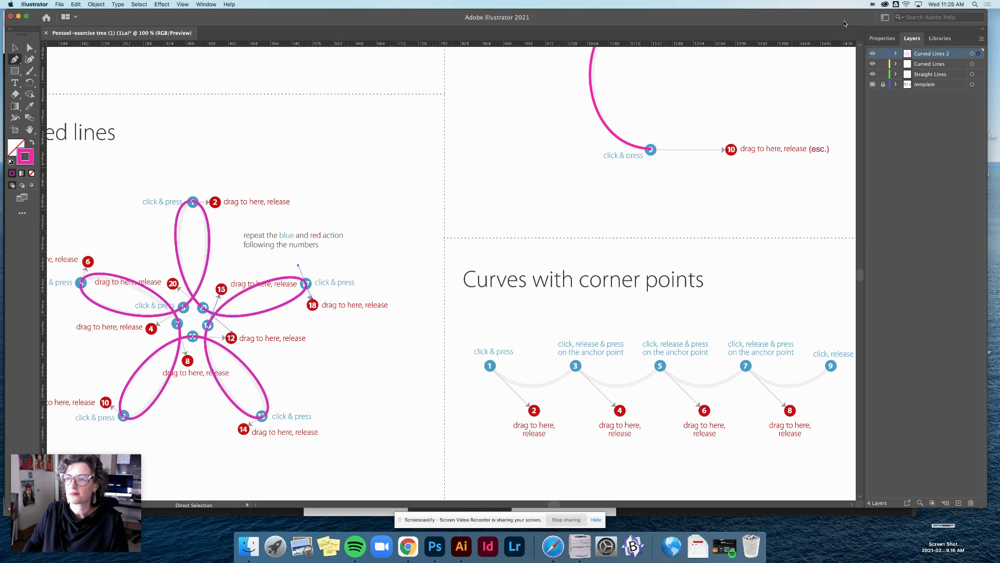
{"action": "key", "text": "p"}
{"action": "left_click", "coordinate": [78, 536]}
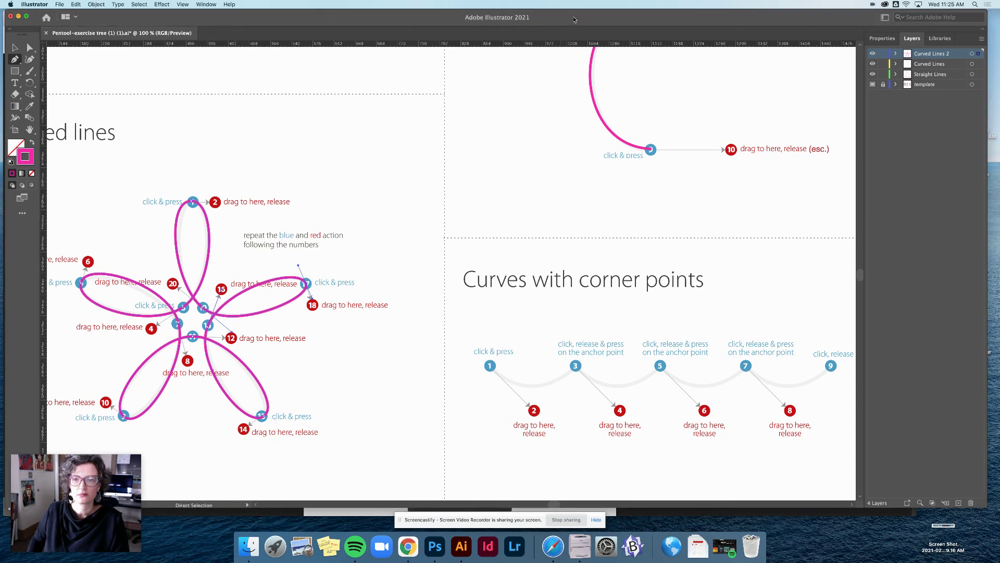
{"action": "left_click_drag", "start_coordinate": [574, 15], "coordinate": [608, 120]}
{"action": "left_click", "coordinate": [657, 94]}
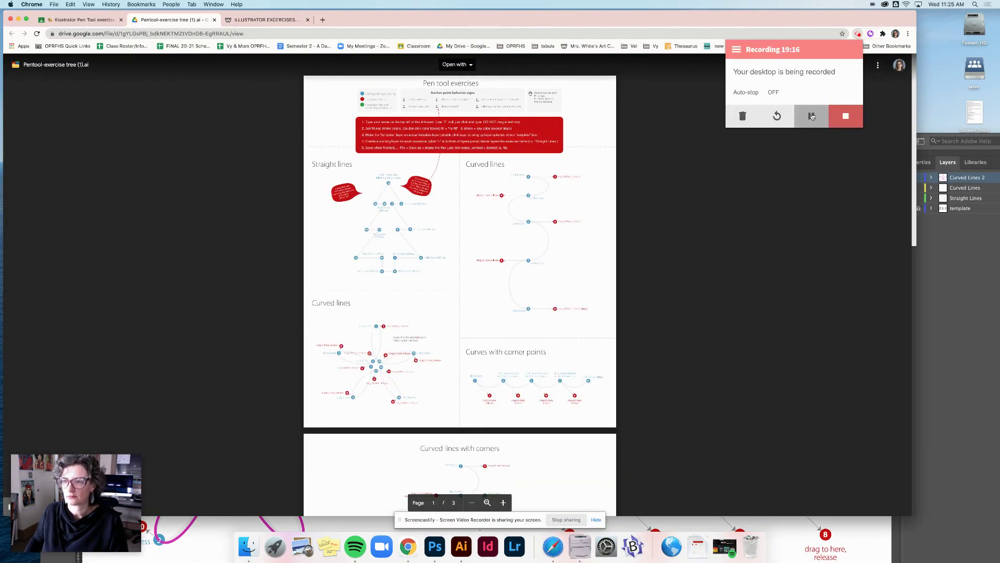
{"action": "left_click", "coordinate": [820, 110]}
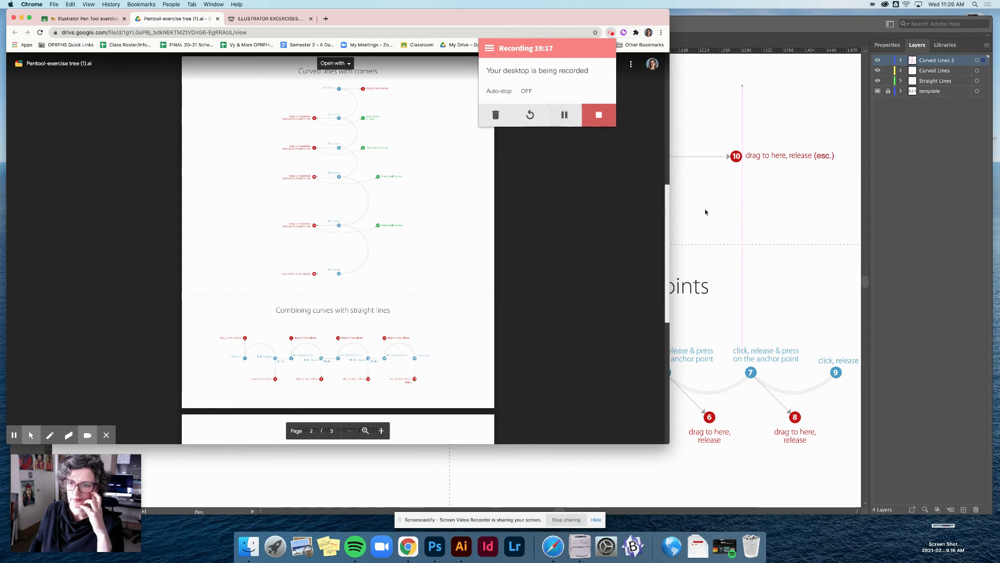
{"action": "left_click", "coordinate": [708, 212]}
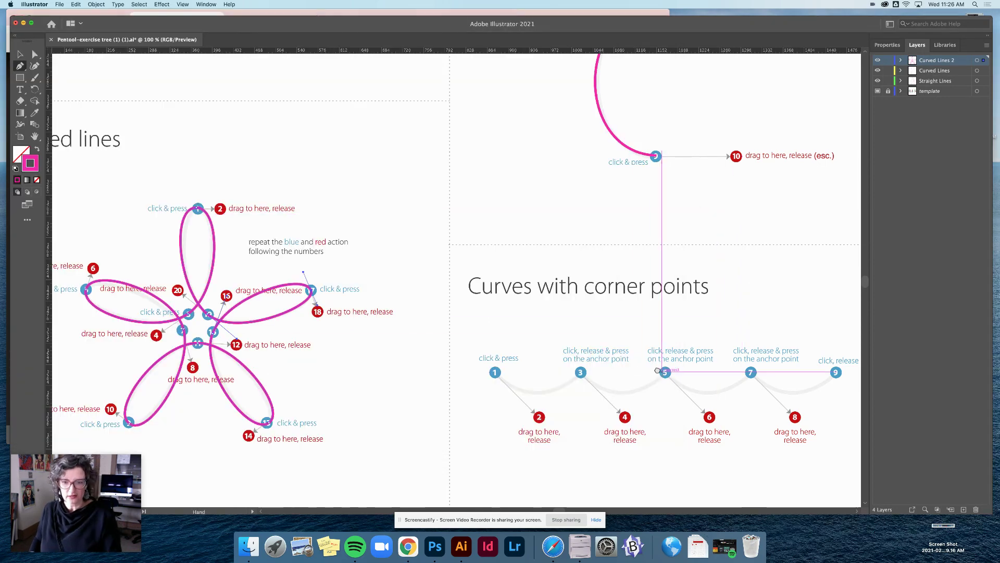
{"action": "left_click_drag", "start_coordinate": [664, 375], "coordinate": [532, 276]}
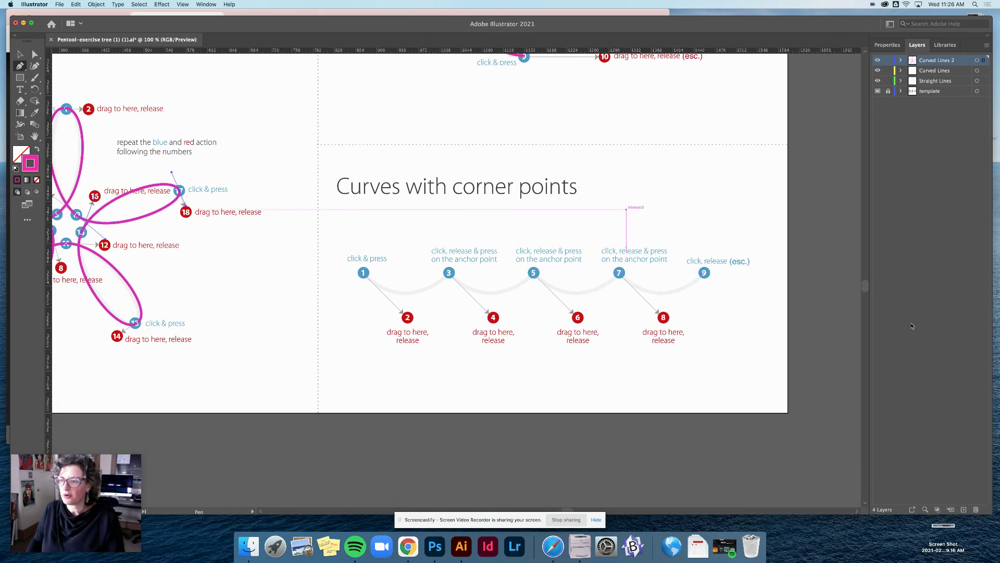
Step: Add Layer 5 at the top and rename it 'Curves with corner points'
{"action": "left_click", "coordinate": [963, 510]}
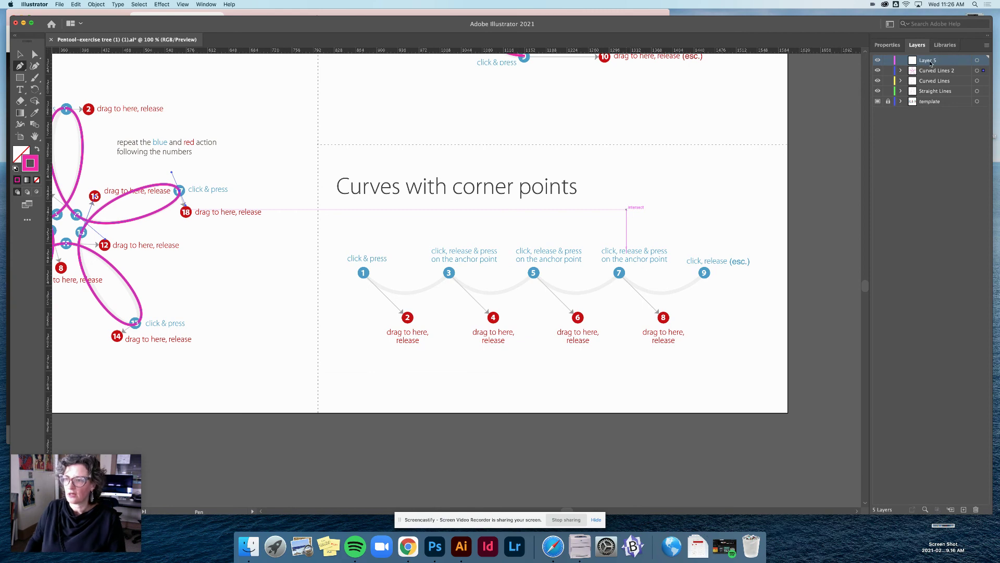
{"action": "double_click", "coordinate": [931, 60]}
{"action": "type", "text": "c"}
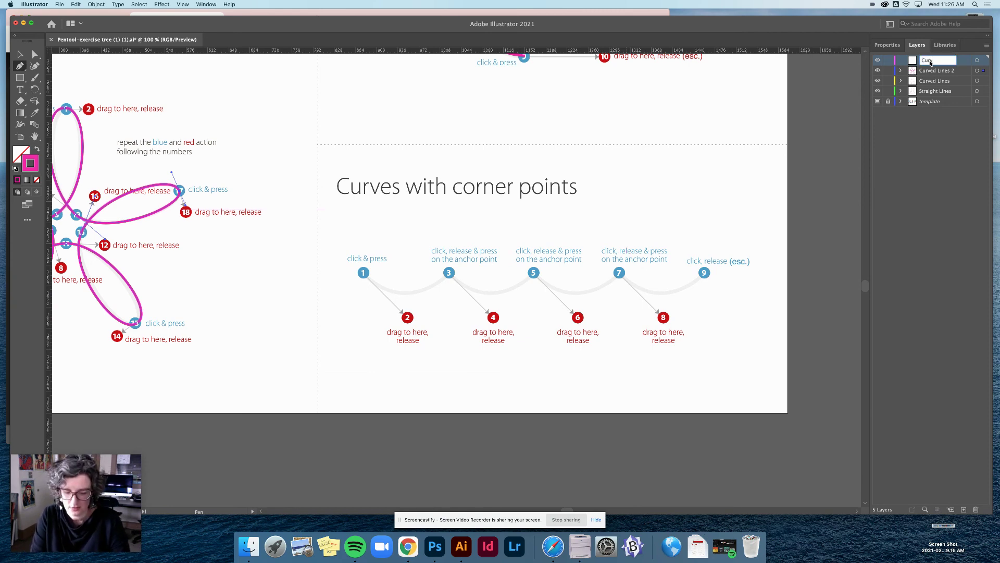
{"action": "type", "text": "urves with corner"}
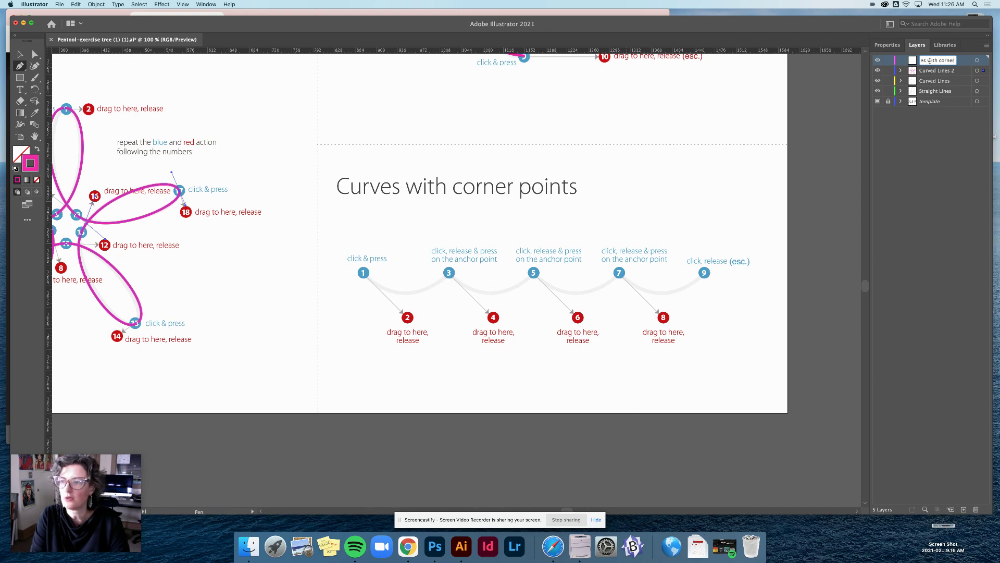
{"action": "type", "text": " po"}
{"action": "type", "text": "iun"}
{"action": "key", "text": "BackSpace"}
{"action": "key", "text": "BackSpace"}
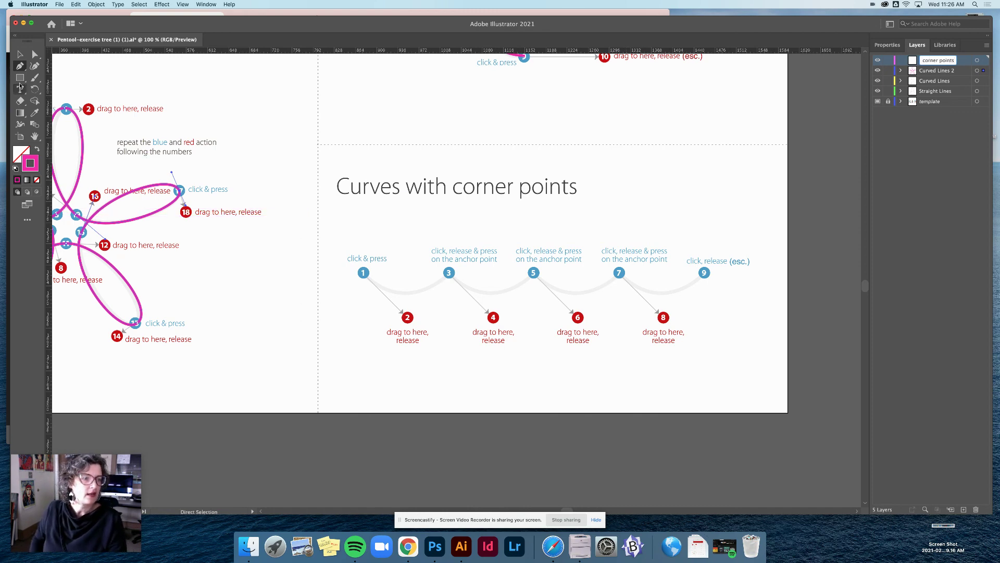
{"action": "key", "text": "Return"}
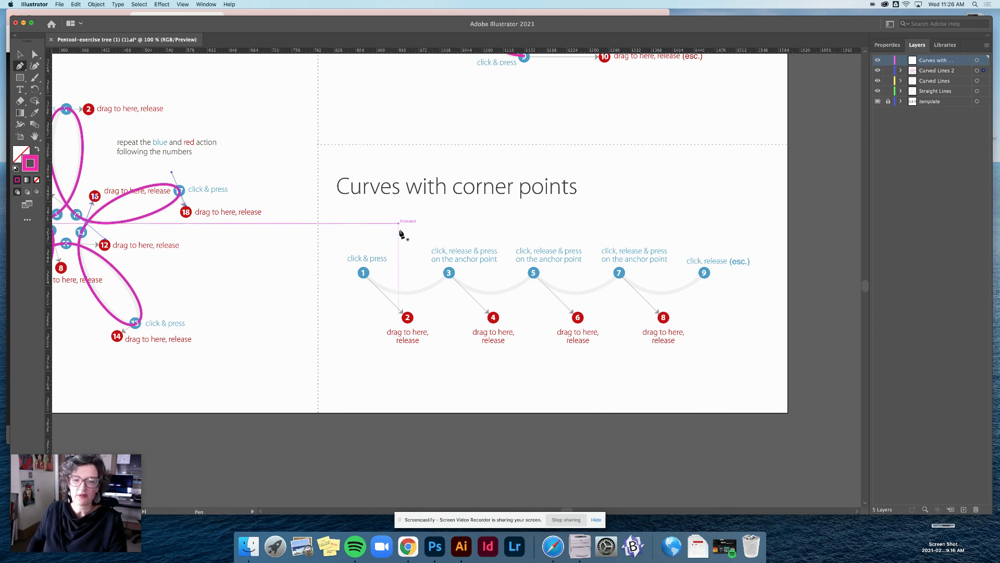
Step: Draw a first scalloped curve with anchors at points 1, 3, 5, 7 and 9, ending after point 9
{"action": "left_click_drag", "start_coordinate": [363, 273], "coordinate": [410, 322]}
{"action": "left_click", "coordinate": [450, 273]}
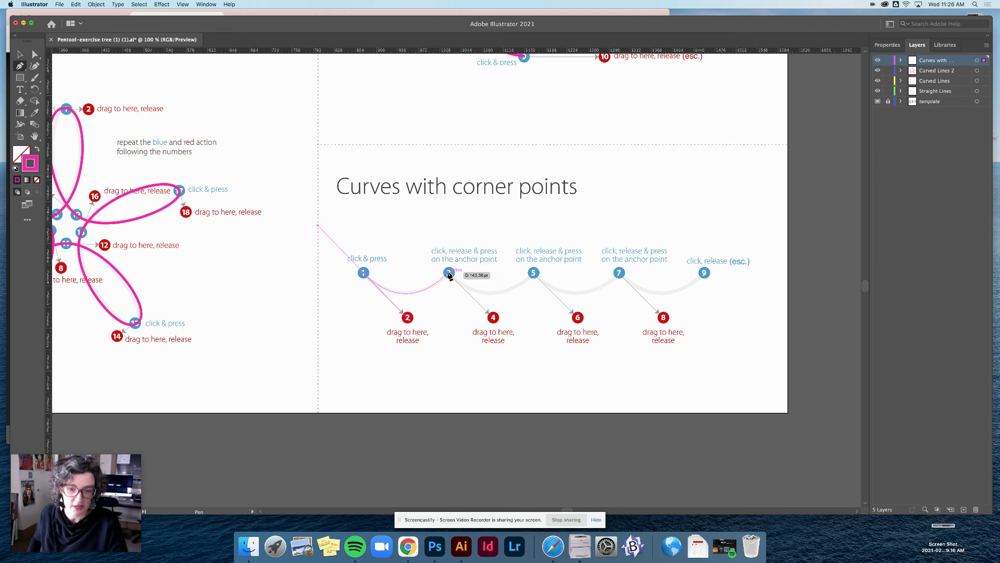
{"action": "left_click", "coordinate": [449, 273]}
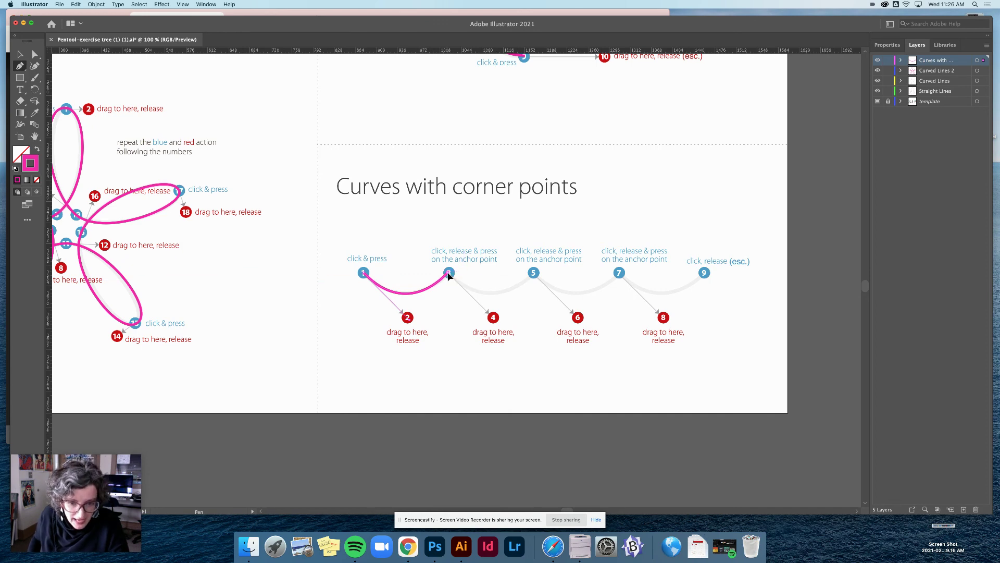
{"action": "left_click_drag", "start_coordinate": [449, 273], "coordinate": [493, 318]}
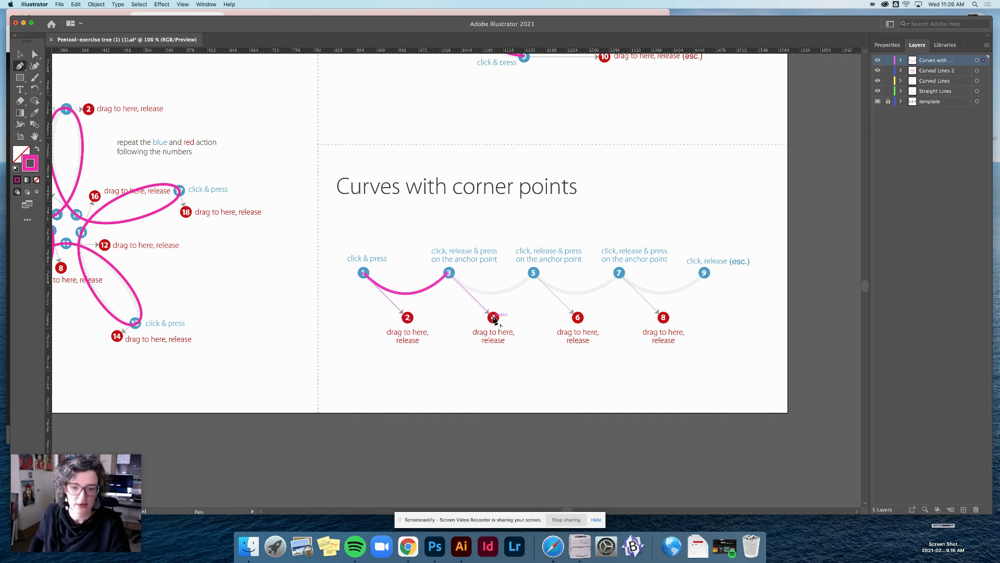
{"action": "left_click", "coordinate": [534, 273]}
{"action": "left_click_drag", "start_coordinate": [534, 273], "coordinate": [576, 319]}
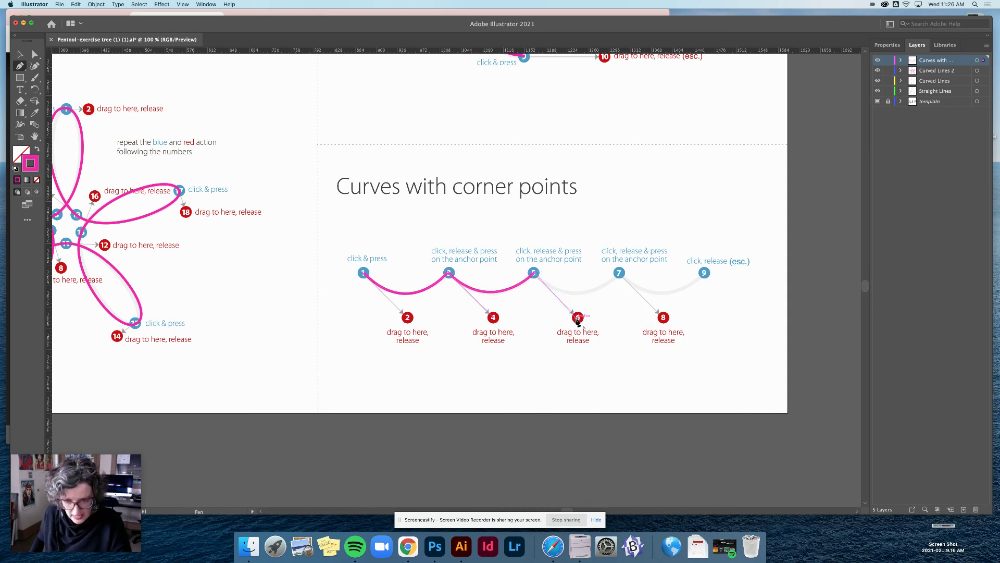
{"action": "left_click", "coordinate": [619, 273]}
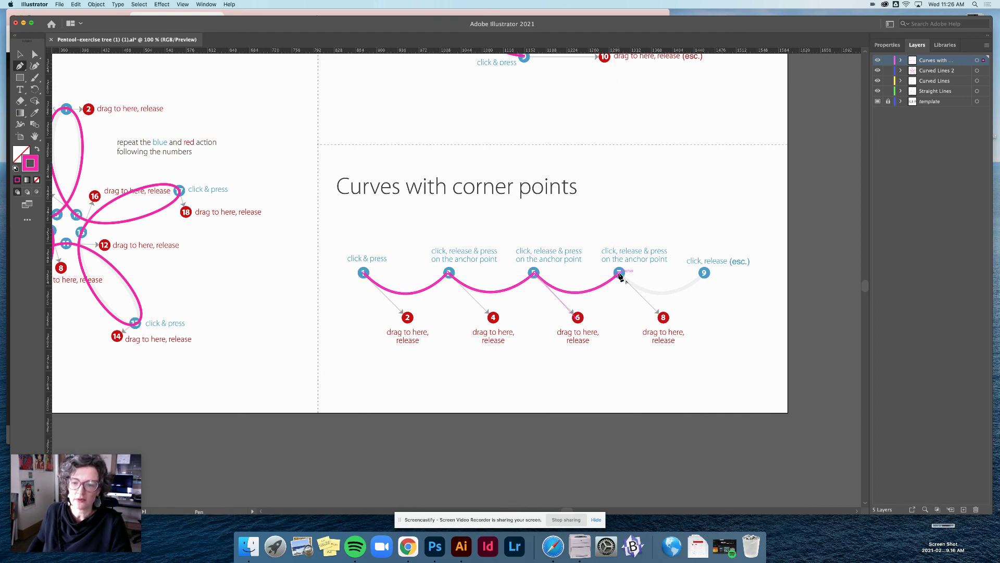
{"action": "left_click_drag", "start_coordinate": [620, 276], "coordinate": [665, 319]}
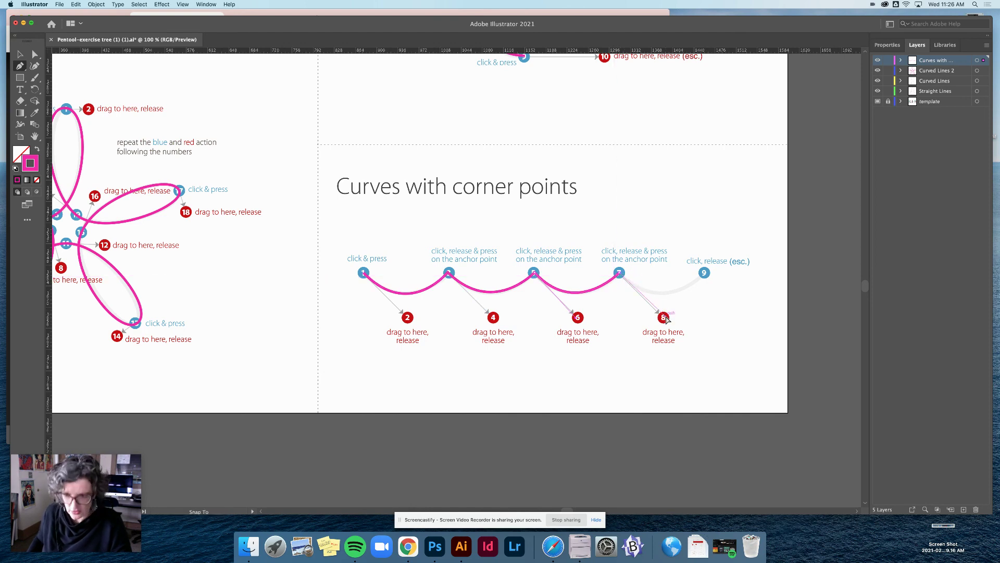
{"action": "left_click", "coordinate": [704, 272]}
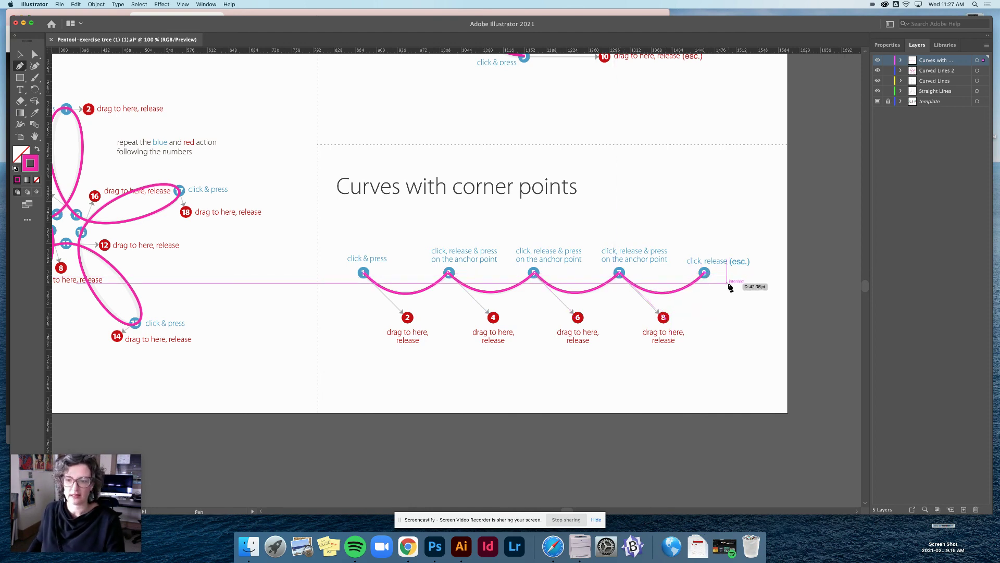
{"action": "key", "text": "Escape"}
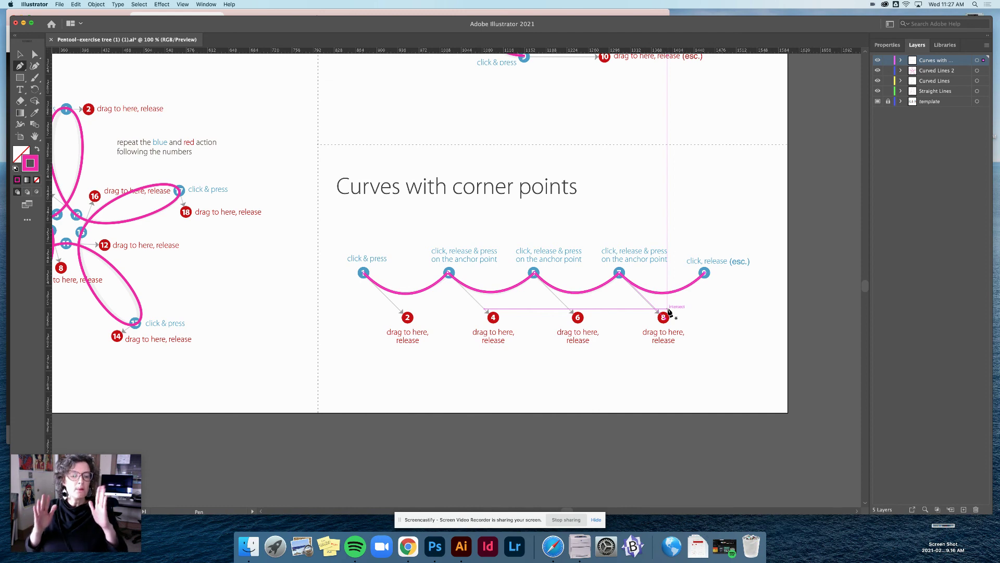
Step: Select the trial scalloped curve with the Selection tool
{"action": "key", "text": "a"}
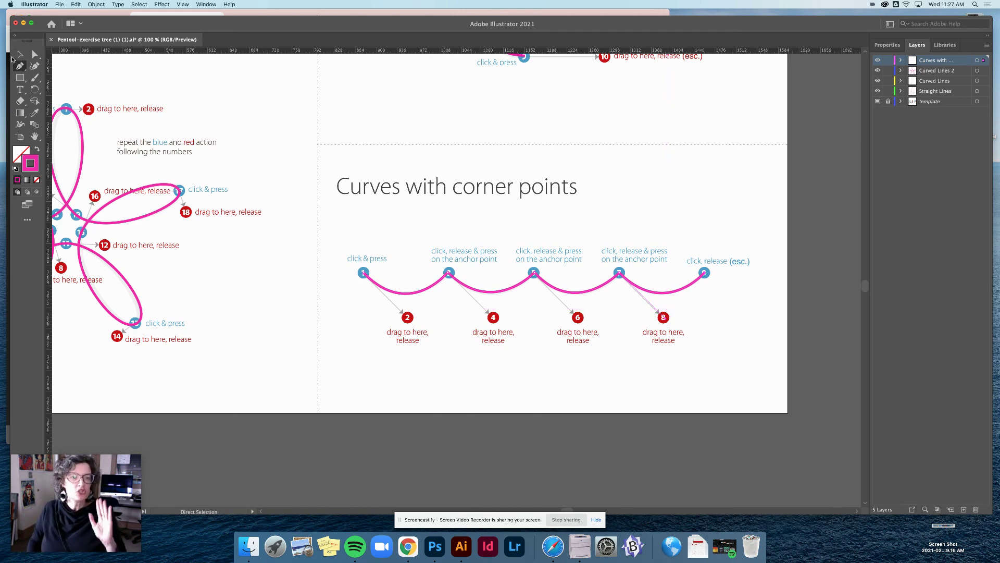
{"action": "left_click", "coordinate": [20, 56]}
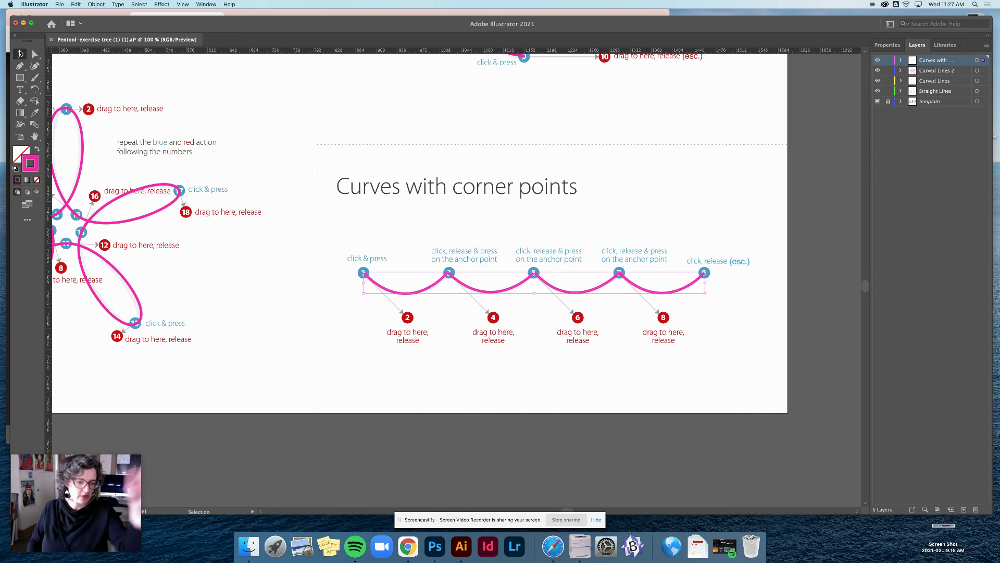
{"action": "left_click", "coordinate": [422, 294]}
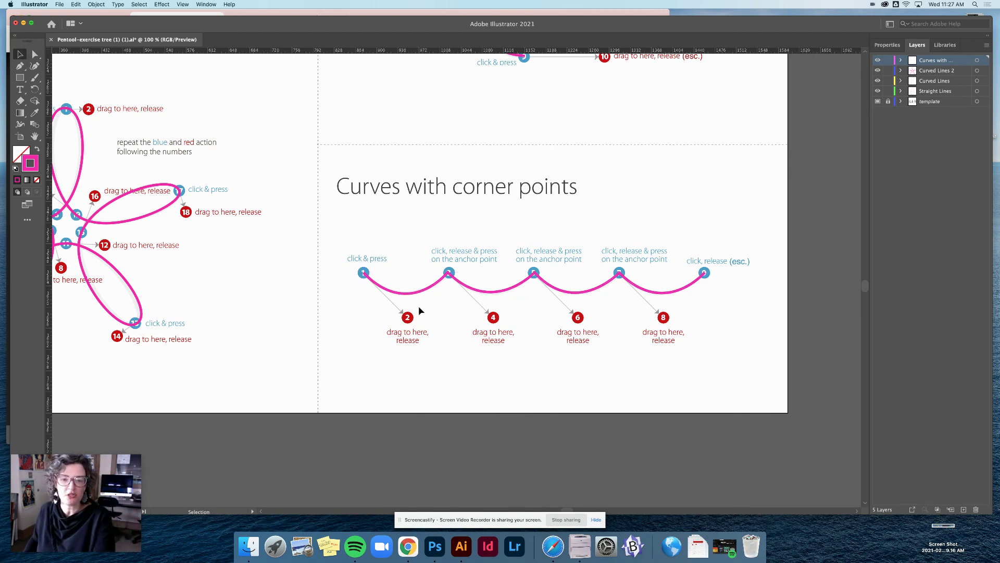
{"action": "left_click", "coordinate": [422, 294]}
Step: Delete the trial curve and redraw the scalloped path with anchors at points 1, 3, 5, 7 and 9
{"action": "key", "text": "BackSpace"}
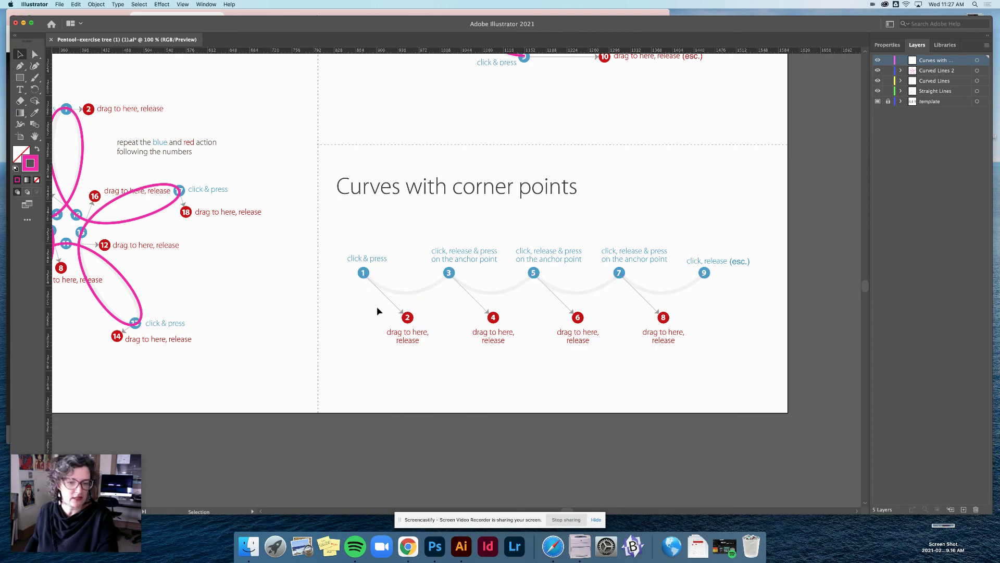
{"action": "left_click", "coordinate": [21, 67]}
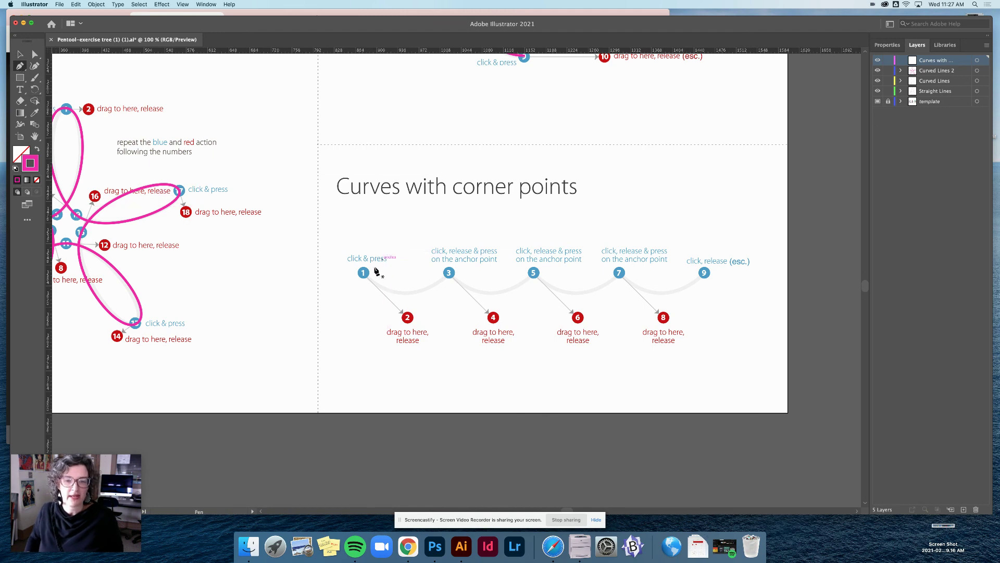
{"action": "left_click_drag", "start_coordinate": [364, 272], "coordinate": [408, 316]}
{"action": "left_click", "coordinate": [451, 276]}
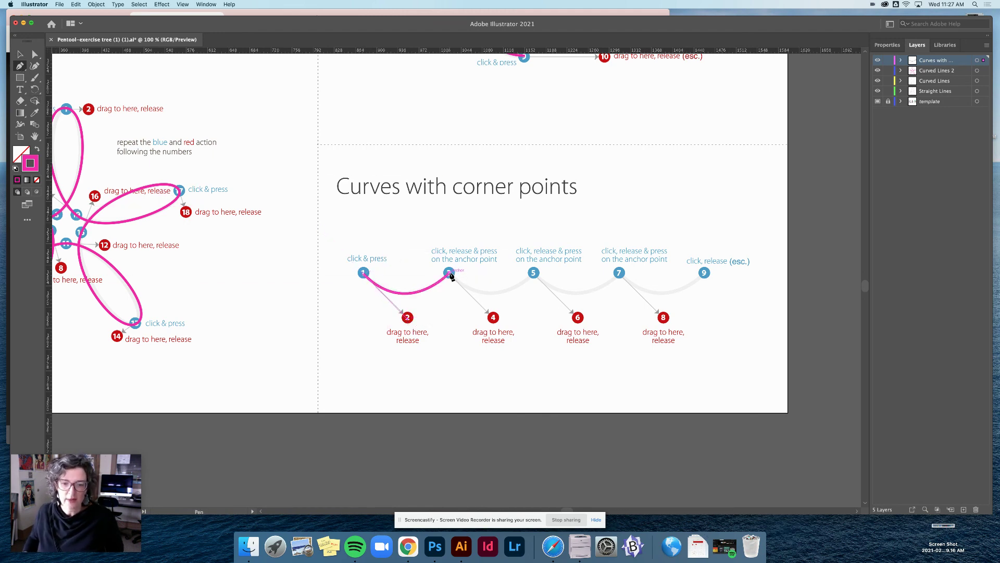
{"action": "left_click_drag", "start_coordinate": [450, 275], "coordinate": [492, 318]}
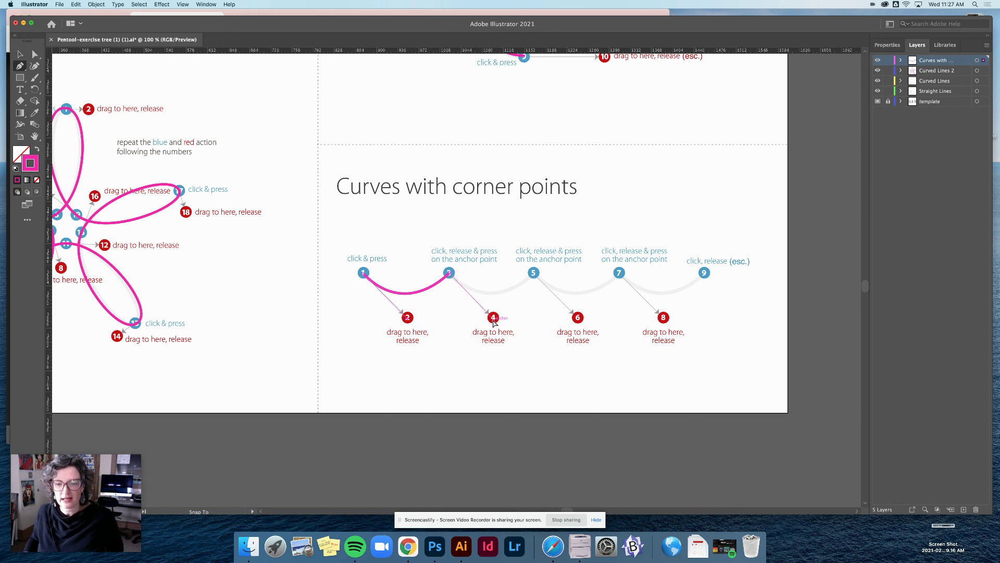
{"action": "left_click", "coordinate": [533, 275]}
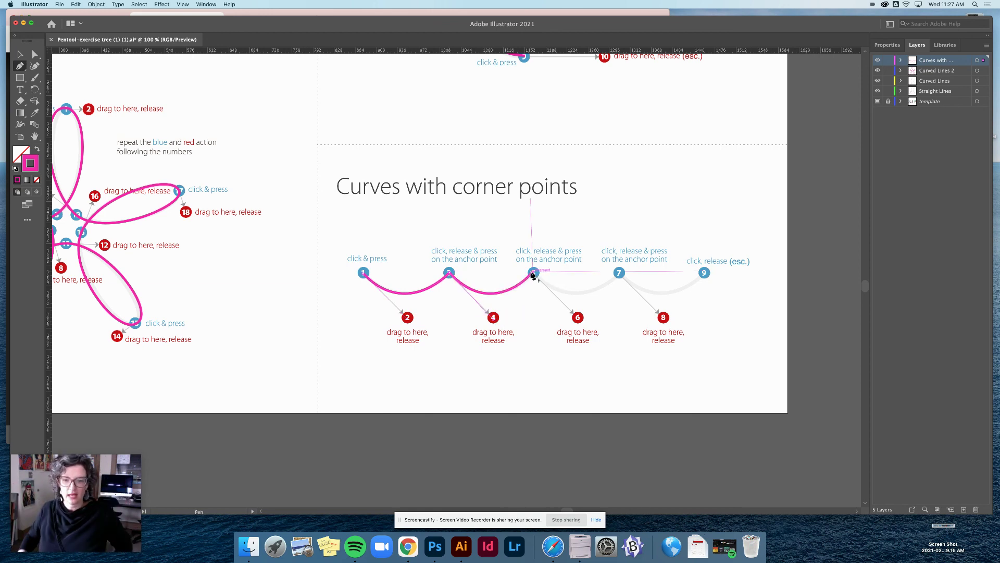
{"action": "left_click_drag", "start_coordinate": [555, 287], "coordinate": [577, 316]}
{"action": "left_click", "coordinate": [620, 273]}
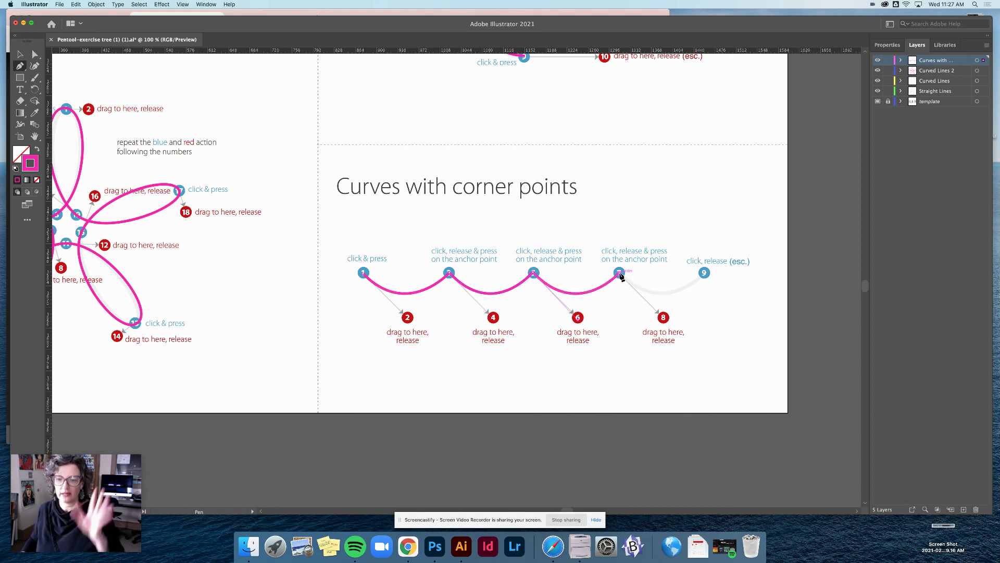
{"action": "left_click_drag", "start_coordinate": [620, 273], "coordinate": [663, 316]}
{"action": "left_click", "coordinate": [704, 273]}
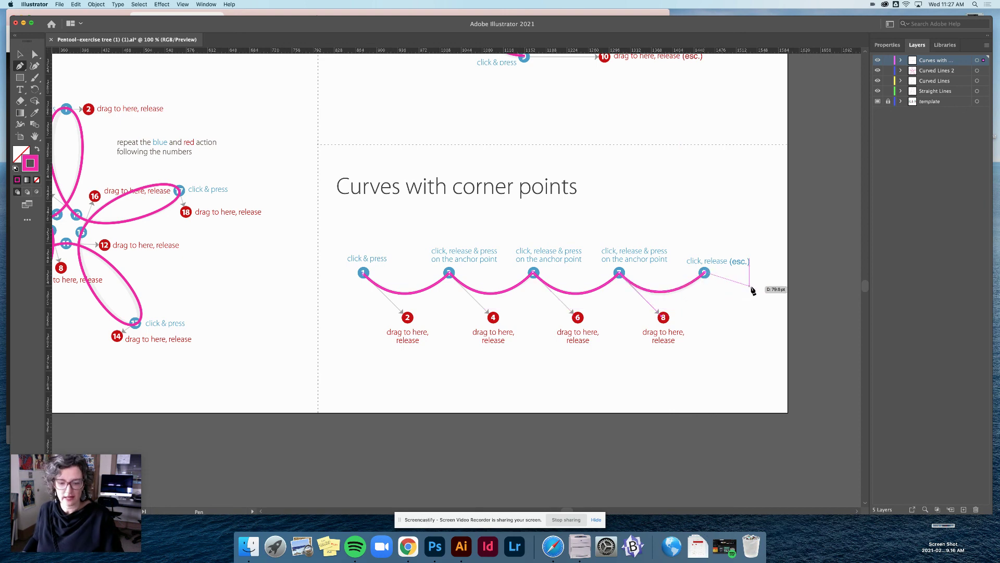
{"action": "key", "text": "Escape"}
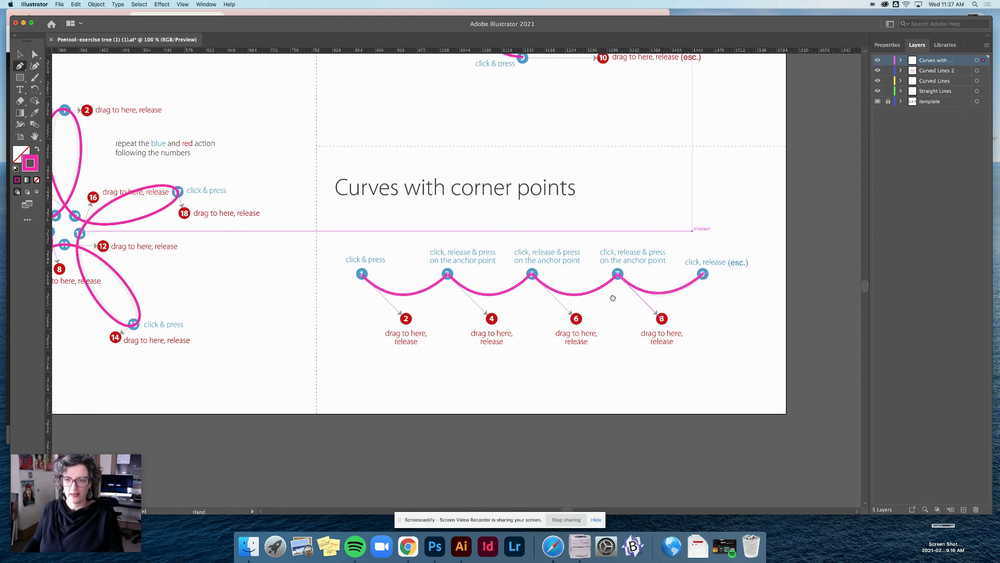
Step: Zoom and scroll out to survey all the exercise artboards
{"action": "scroll", "coordinate": [710, 225], "scroll_direction": "right", "scroll_amount": 15}
{"action": "scroll", "coordinate": [710, 226], "scroll_direction": "up", "scroll_amount": 6}
{"action": "scroll", "coordinate": [534, 319], "scroll_direction": "down", "scroll_amount": 6}
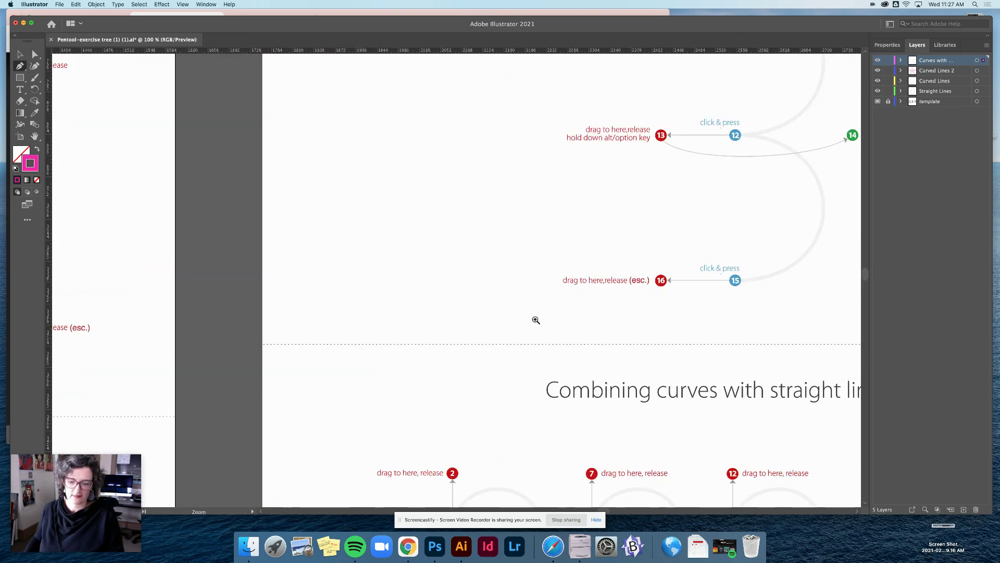
{"action": "scroll", "coordinate": [556, 332], "scroll_direction": "up", "scroll_amount": 3}
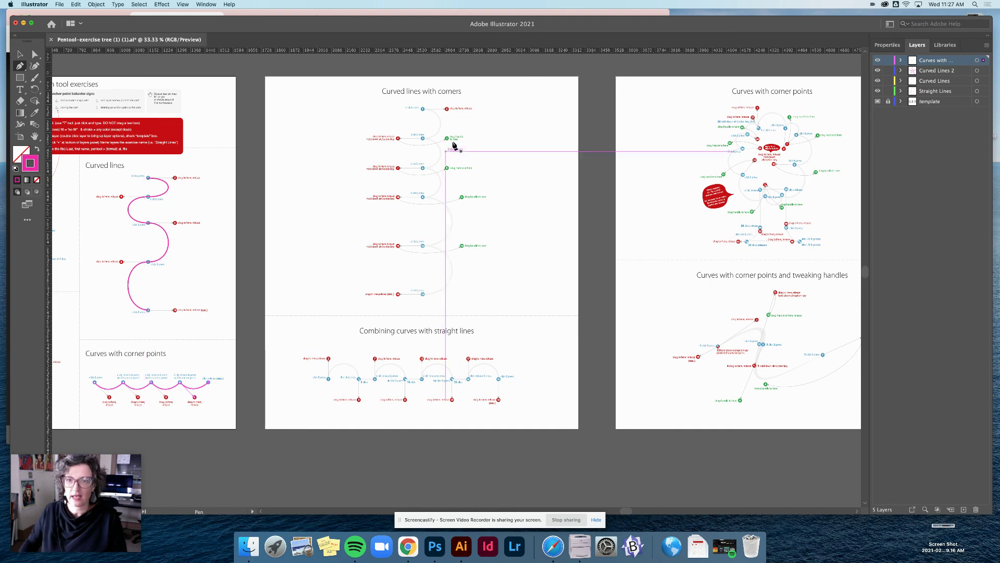
Step: Move the Illustrator window aside and bring Chrome's Drive preview of Pentool-exercise tree (1).ai forward
{"action": "left_click_drag", "start_coordinate": [417, 24], "coordinate": [421, 58]}
{"action": "left_click", "coordinate": [417, 21]}
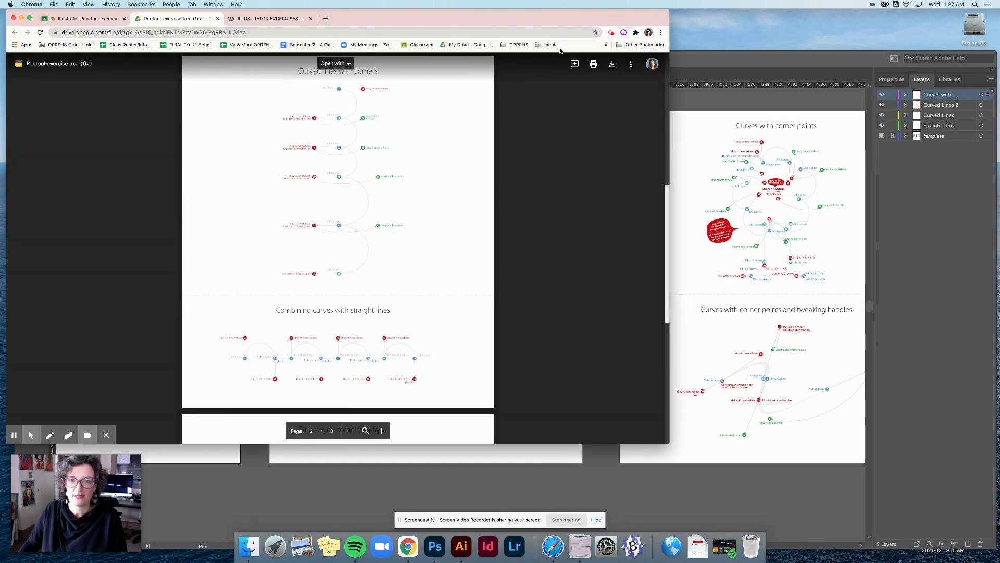
{"action": "left_click", "coordinate": [611, 32]}
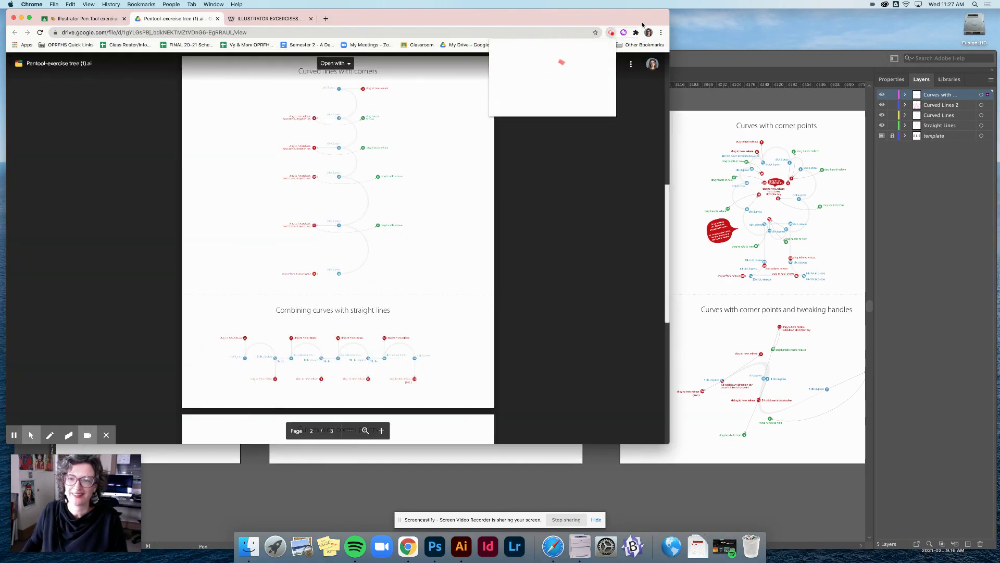